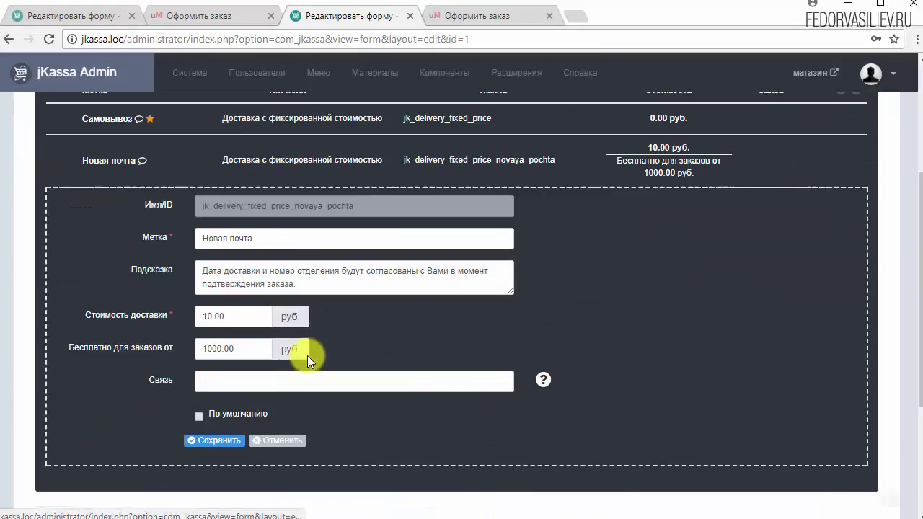
# - Display the help for the Связь attribute of the Новая почта delivery method and look over its syntax examples
pyautogui.click(542, 379)
pyautogui.scroll(-1, 542, 331)
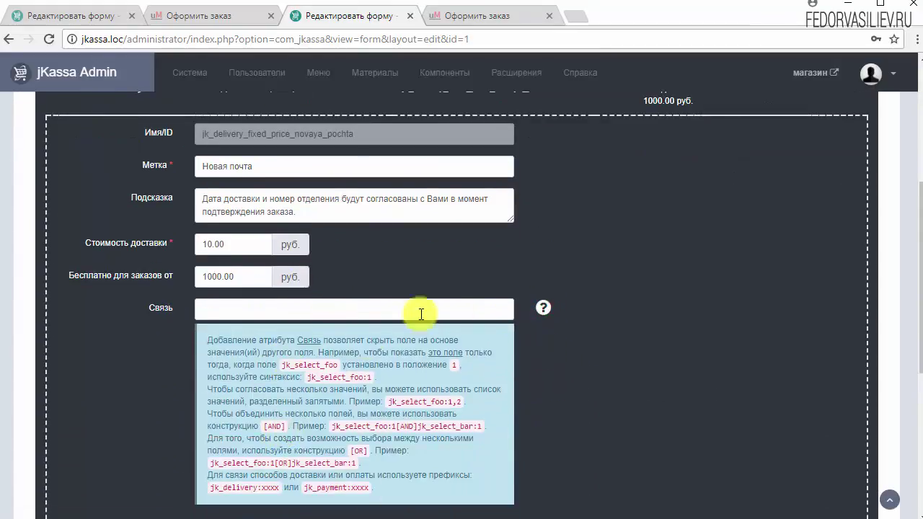
pyautogui.scroll(1, 604, 375)
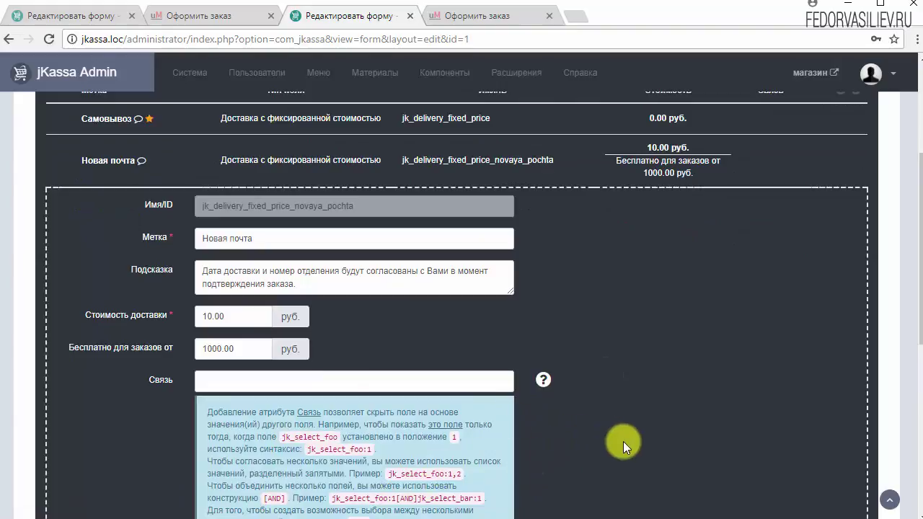
# - In the demo shop's checkout, choose the Доставка по адресу delivery method and examine its Этаж field
pyautogui.click(173, 15)
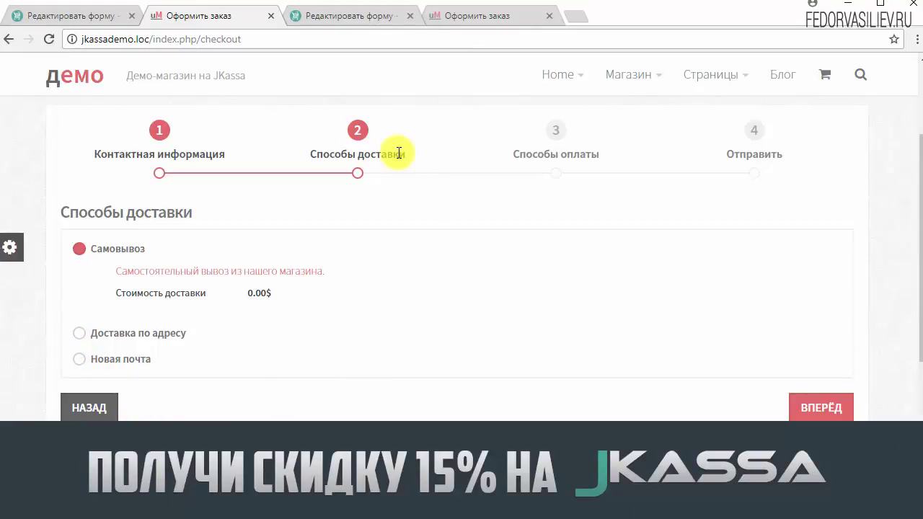
pyautogui.click(84, 334)
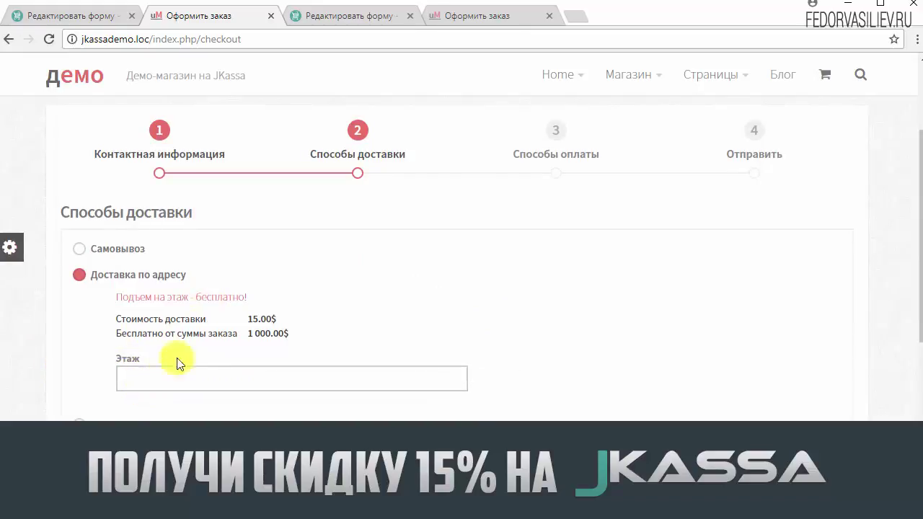
pyautogui.click(140, 375)
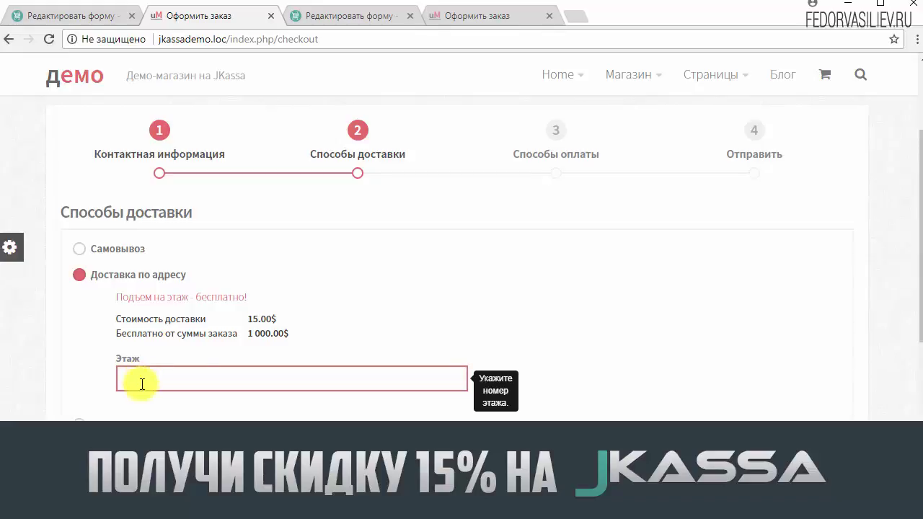
pyautogui.click(335, 302)
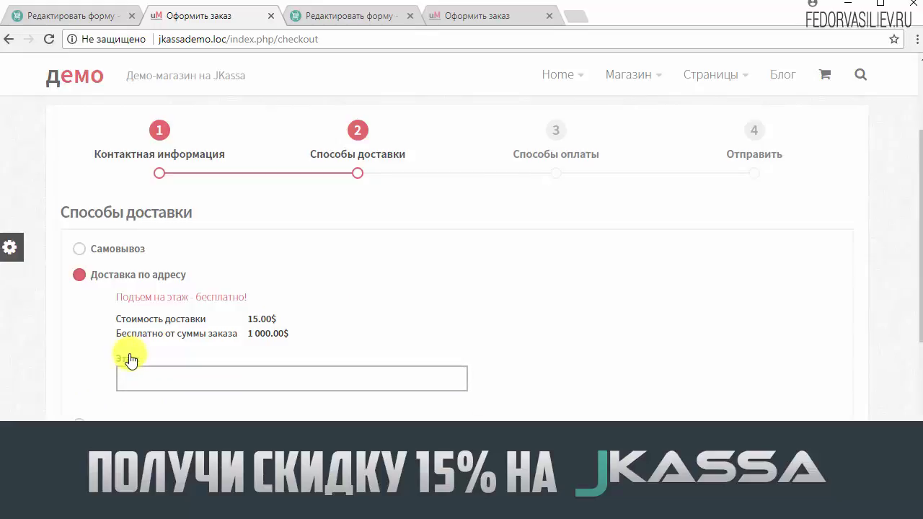
pyautogui.click(133, 378)
# - Return to the delivery step of the jkassa.loc checkout and view the details of Самовывоз and Новая почта
pyautogui.click(356, 15)
pyautogui.click(454, 15)
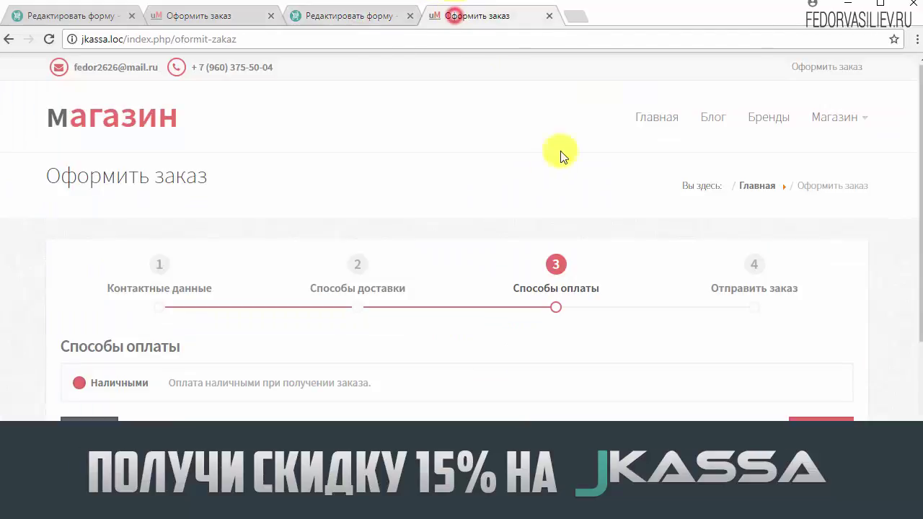
pyautogui.scroll(-2, 327, 297)
pyautogui.scroll(1, 330, 303)
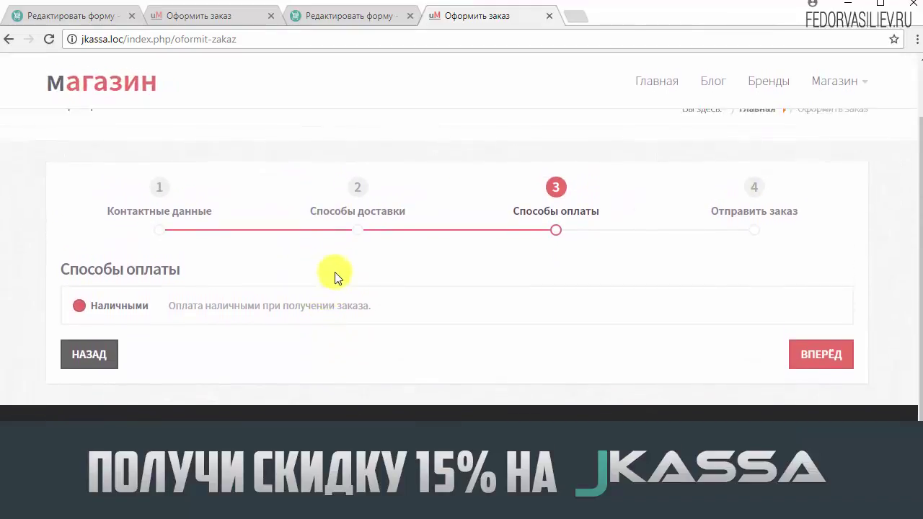
pyautogui.click(89, 360)
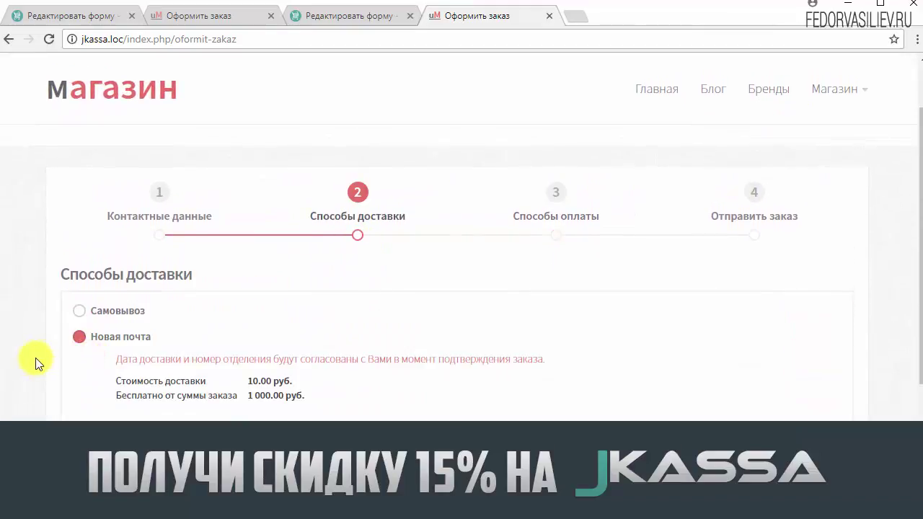
pyautogui.click(79, 312)
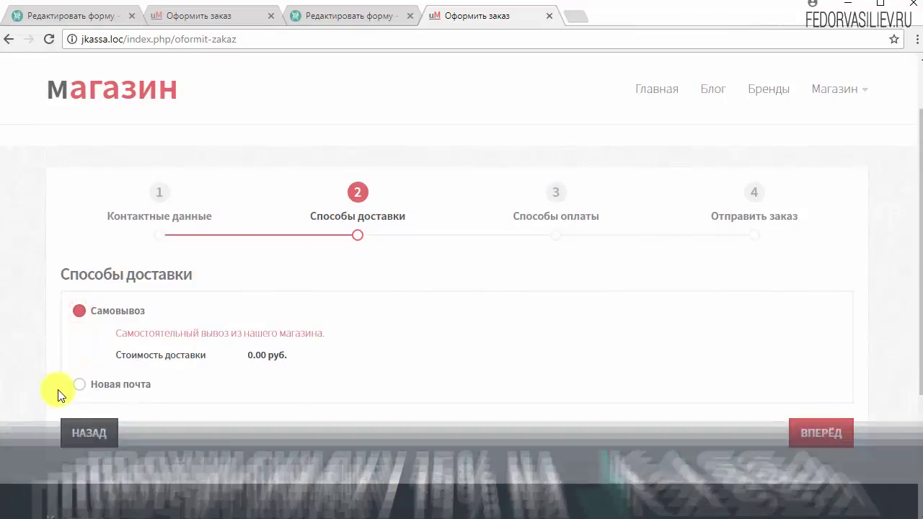
pyautogui.click(76, 379)
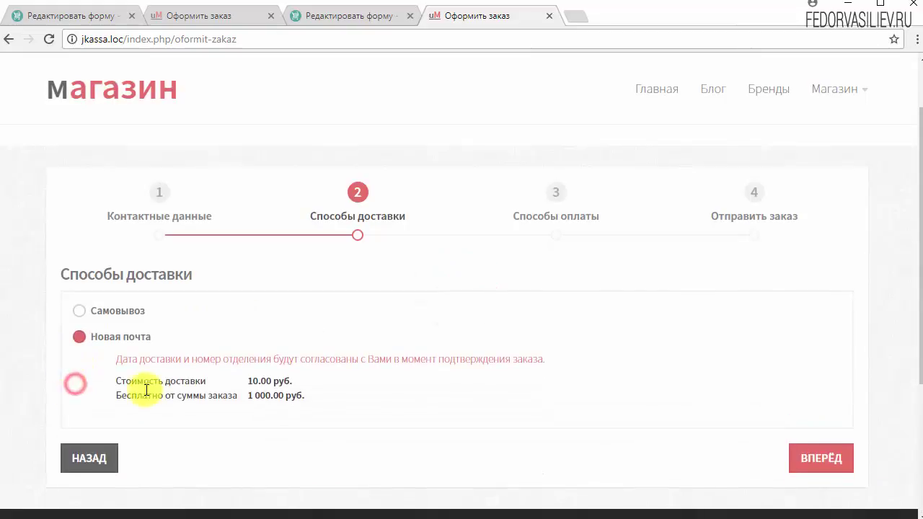
# - Compare the demo shop's Доставка по адресу option and Этаж field with the delivery methods of the jkassa.loc checkout
pyautogui.click(192, 19)
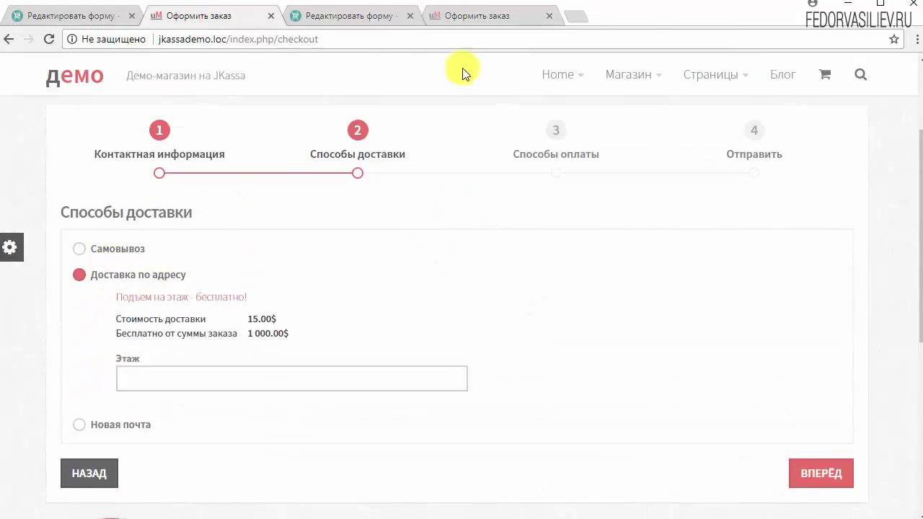
pyautogui.click(453, 21)
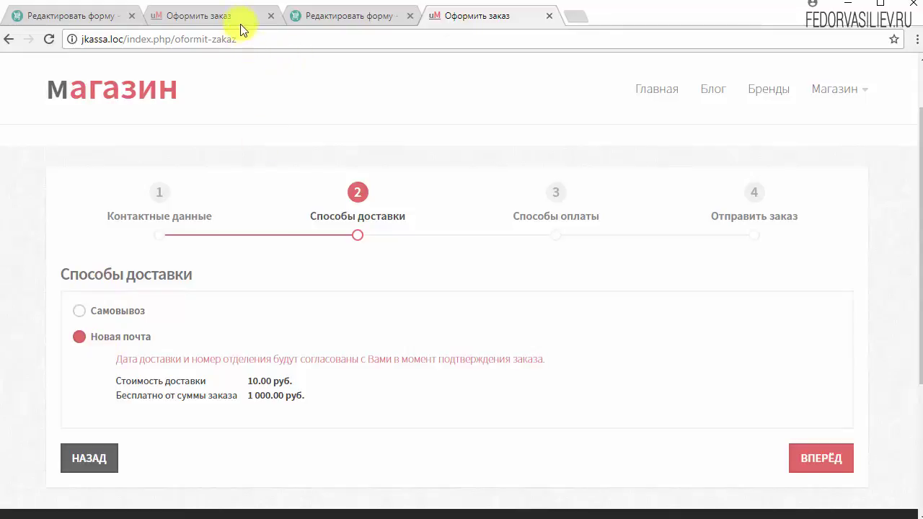
pyautogui.click(240, 18)
pyautogui.click(123, 376)
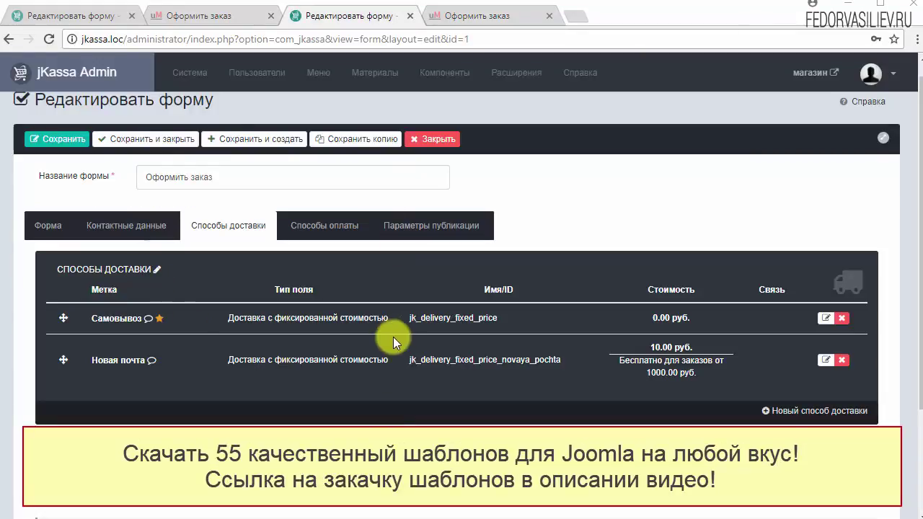
# - In the jKassa order form editor, start a new delivery method of type Доставка с фиксированной стоимостью
pyautogui.scroll(1, 169, 301)
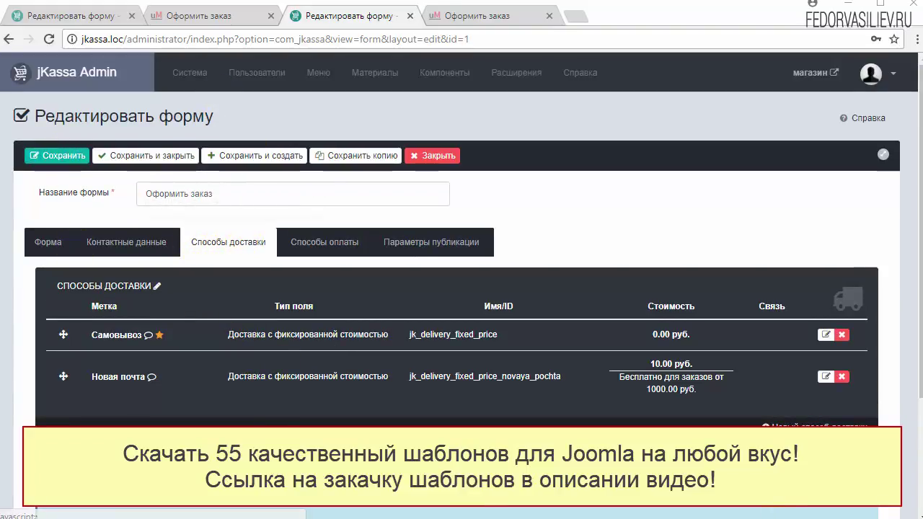
pyautogui.click(815, 426)
pyautogui.scroll(-2, 565, 397)
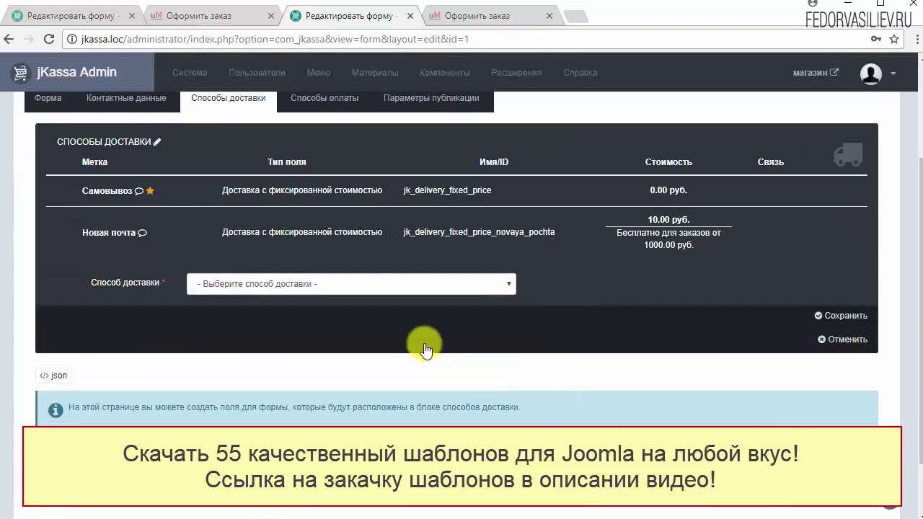
pyautogui.click(430, 283)
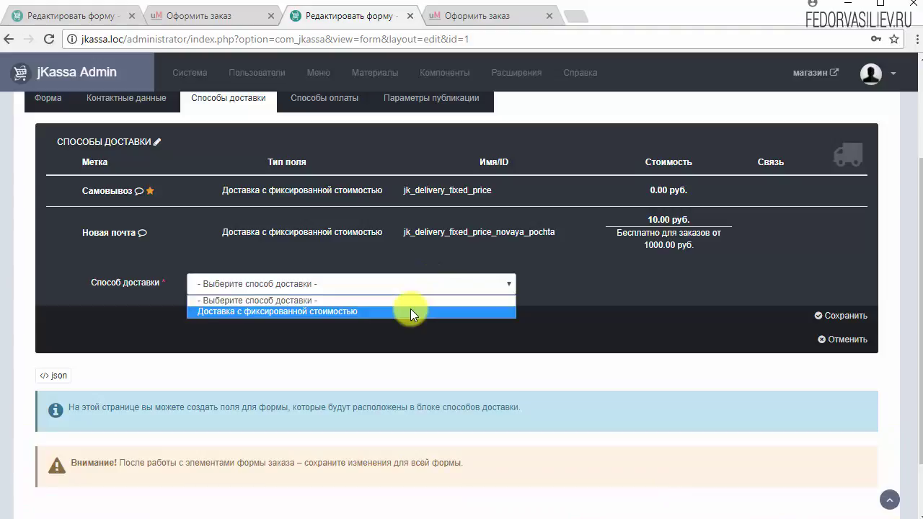
pyautogui.click(410, 310)
pyautogui.scroll(-2, 578, 300)
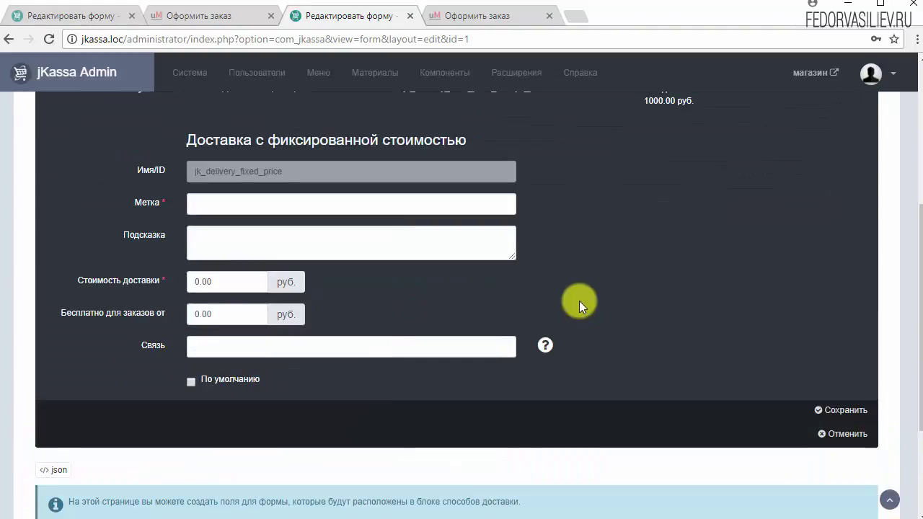
# - Label the new delivery method "Доставка по адресу" and give it the hint "Подъем на этаж - бесплатно!"
pyautogui.rightClick(248, 202)
pyautogui.click(243, 291)
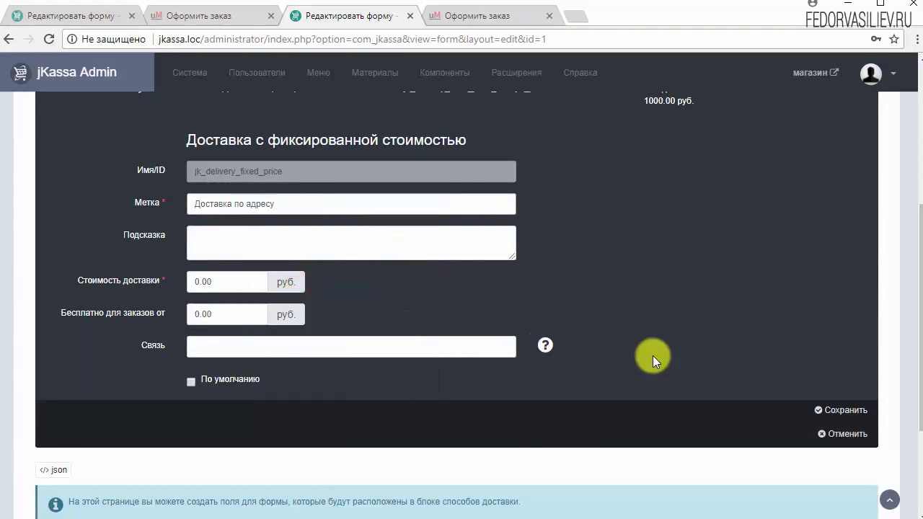
pyautogui.rightClick(238, 236)
pyautogui.click(281, 324)
# - Set the delivery cost to 15.00 руб. and free delivery for orders from 1000.00 руб., and add the method to the list
pyautogui.doubleClick(192, 282)
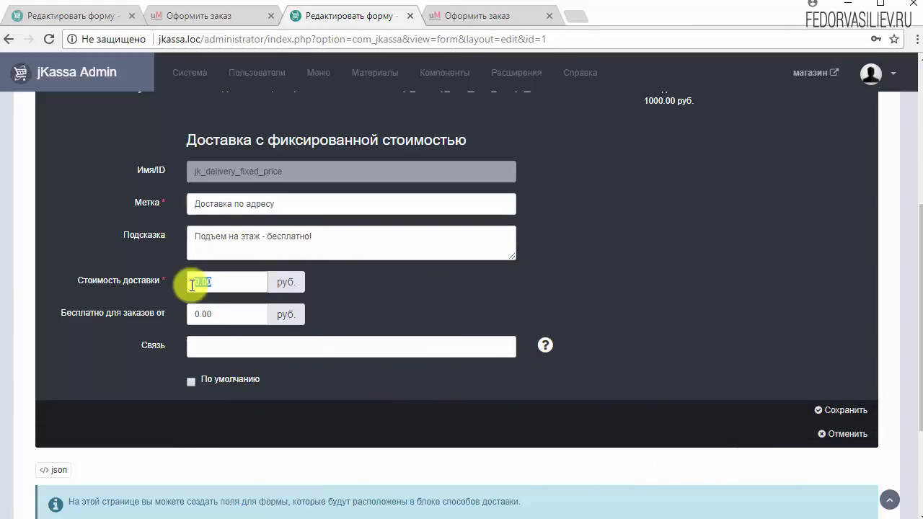
pyautogui.write('15.00')
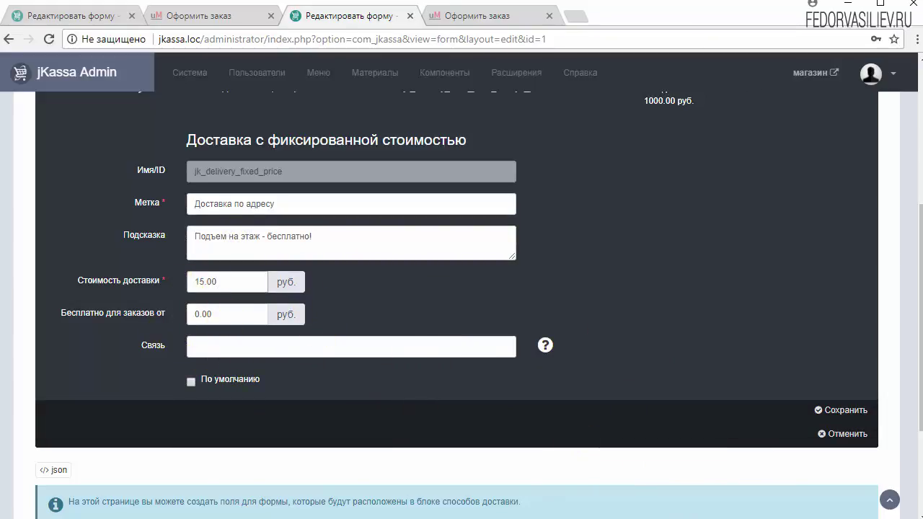
pyautogui.click(240, 314)
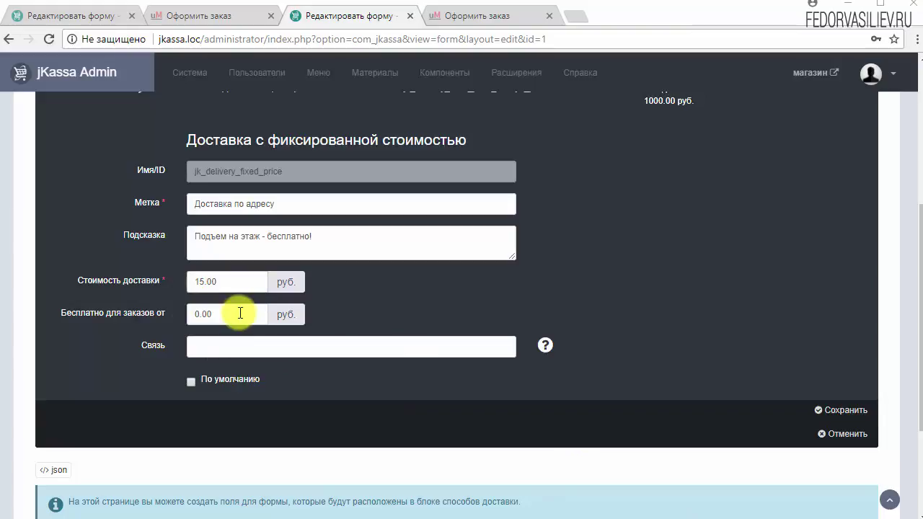
pyautogui.doubleClick(240, 313)
pyautogui.write('1000.00')
pyautogui.press('Return')
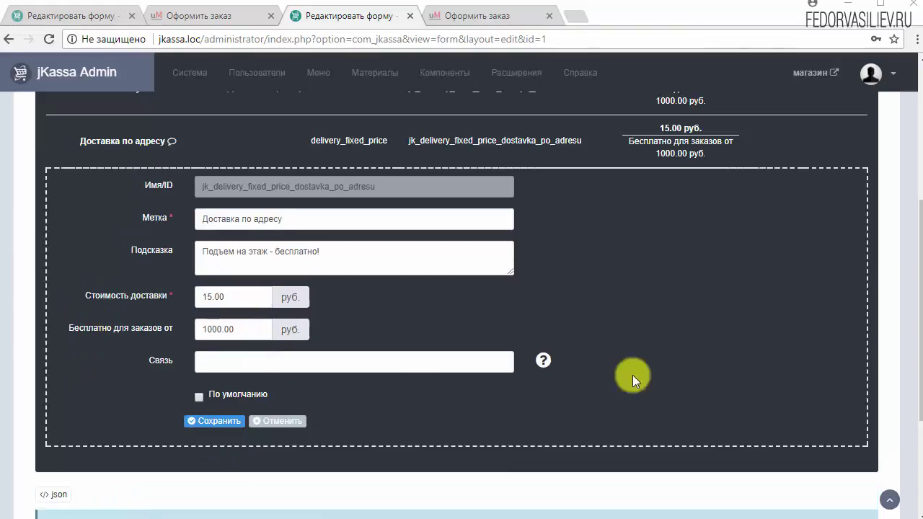
# - Save the Доставка по адресу delivery method and the whole order form
pyautogui.click(216, 421)
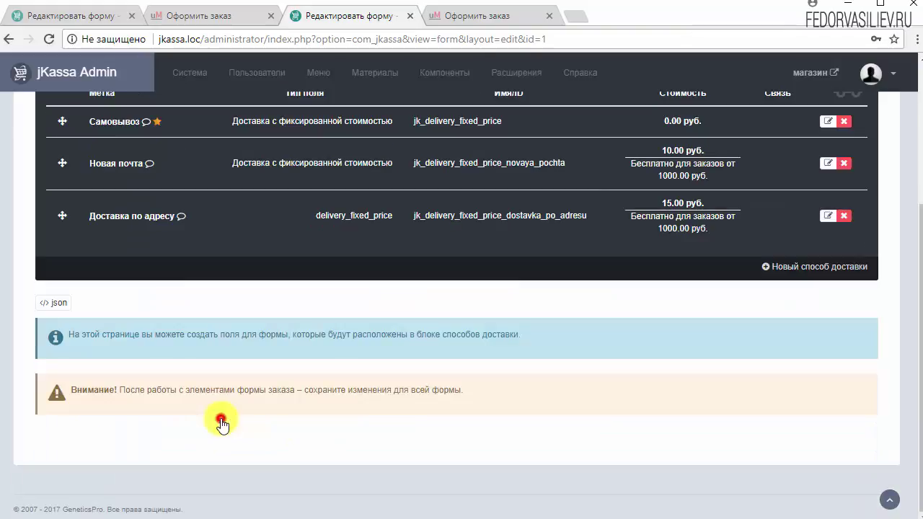
pyautogui.scroll(3, 375, 422)
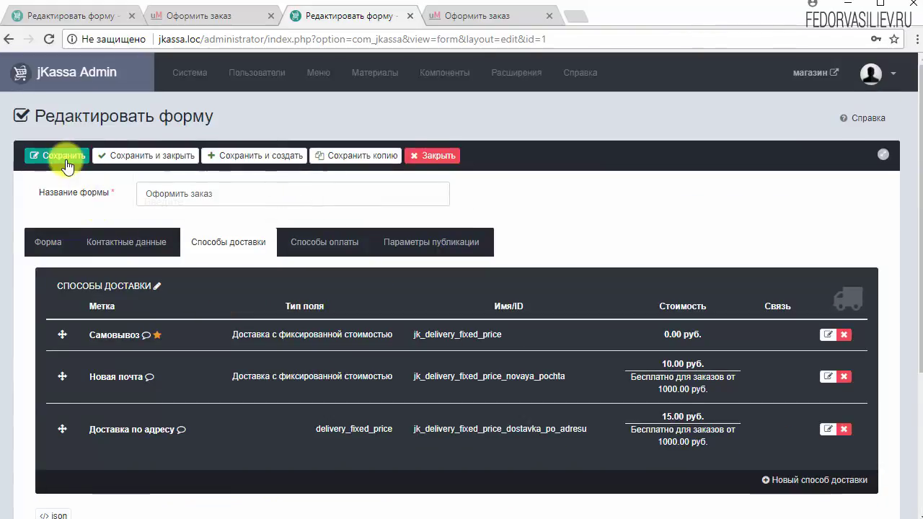
pyautogui.click(63, 161)
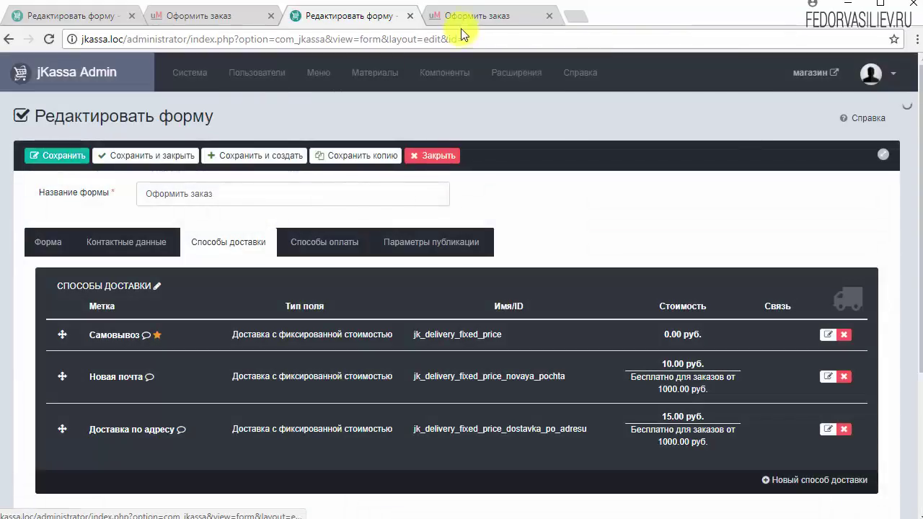
# - Reload the jkassa.loc checkout, advance to the delivery step and choose Доставка по адресу to check its details
pyautogui.click(462, 16)
pyautogui.click(50, 38)
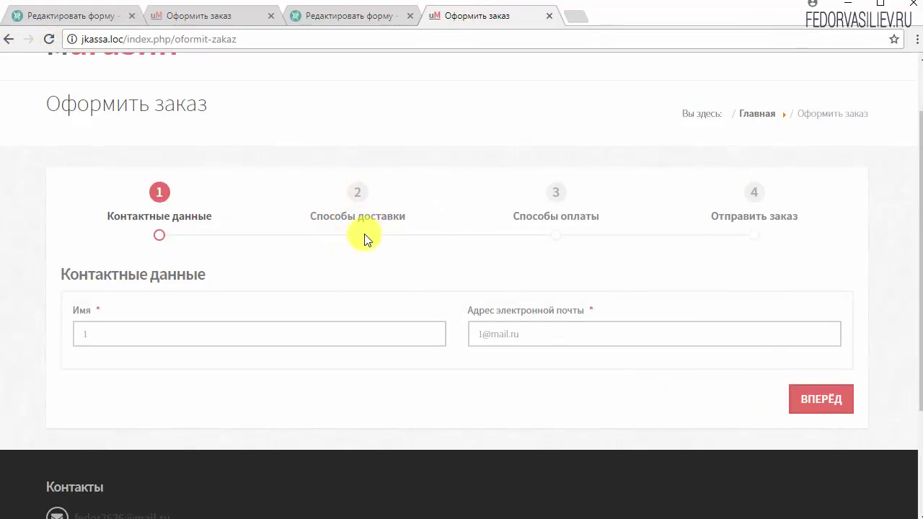
pyautogui.click(811, 401)
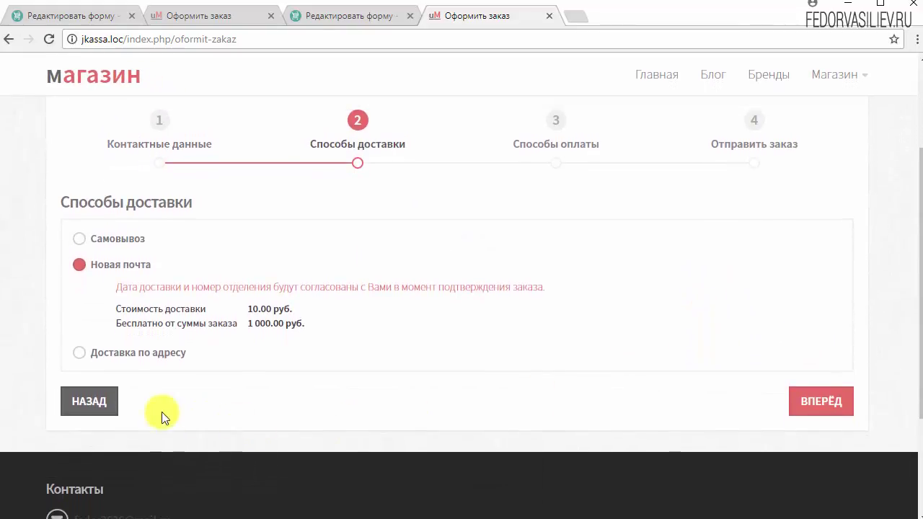
pyautogui.click(79, 353)
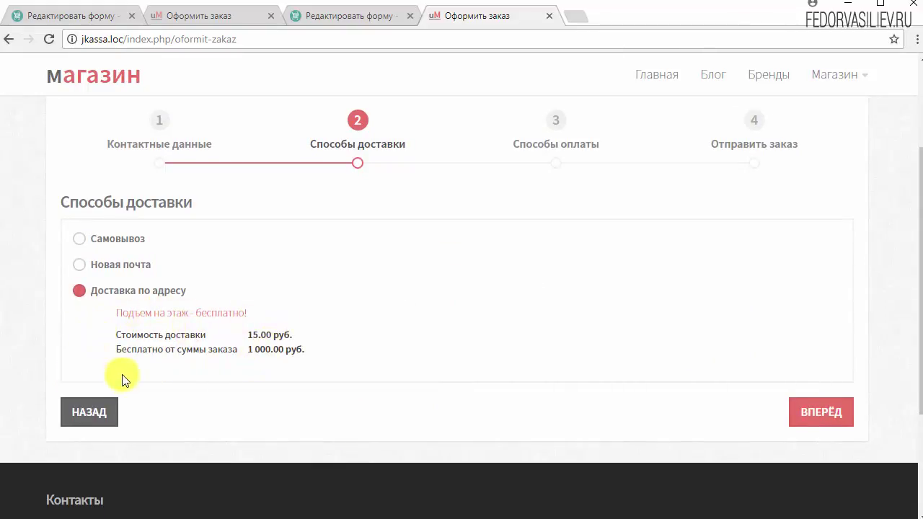
# - Back in the order form editor, start a new contact data field of type Текстовое поле
pyautogui.hotkey('ctrl', 'shift', 'Tab')
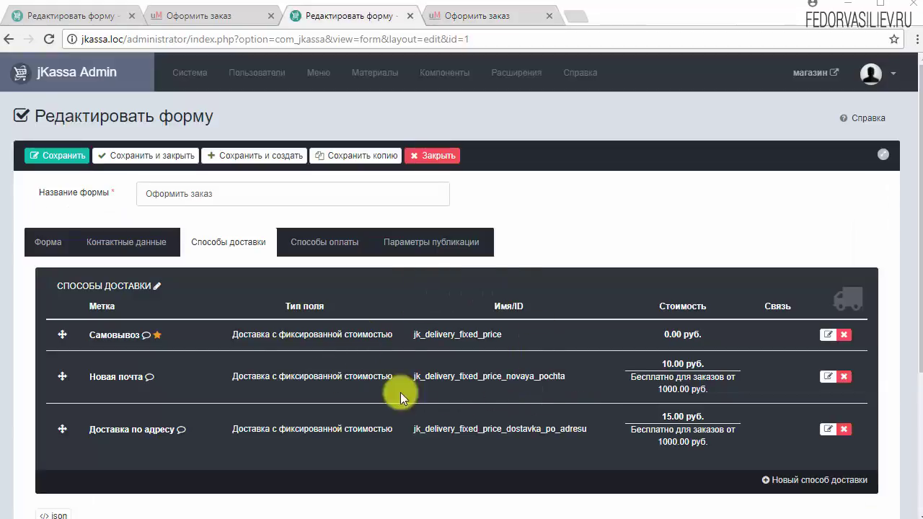
pyautogui.click(120, 249)
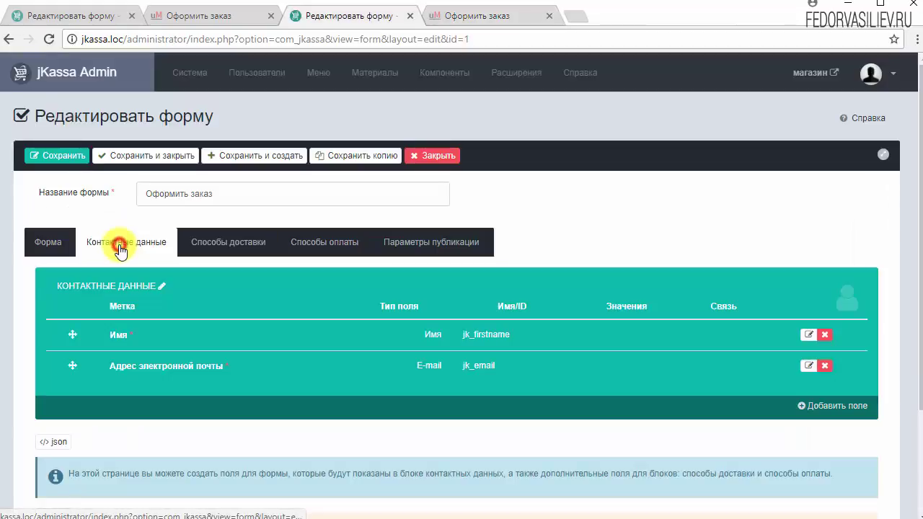
pyautogui.click(824, 407)
pyautogui.scroll(-2, 602, 370)
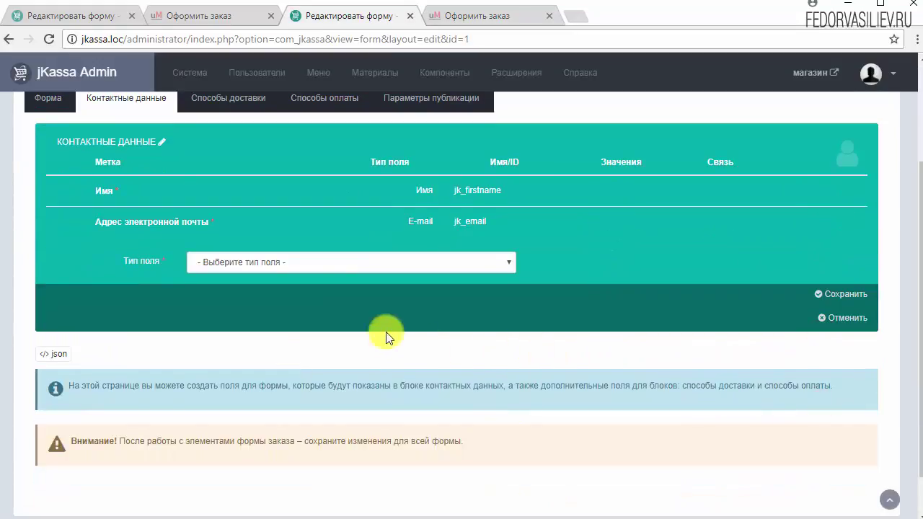
pyautogui.click(359, 260)
pyautogui.moveTo(508, 358); pyautogui.dragTo(502, 383)
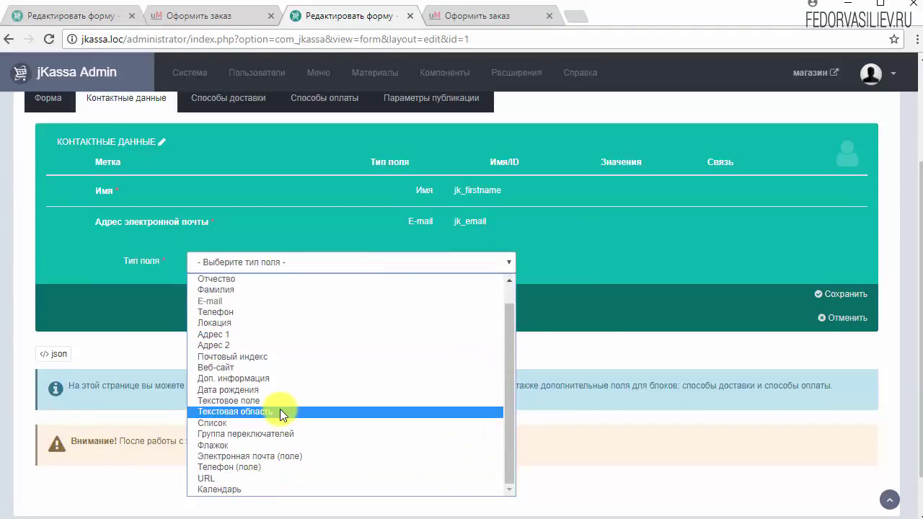
pyautogui.scroll(2, 260, 389)
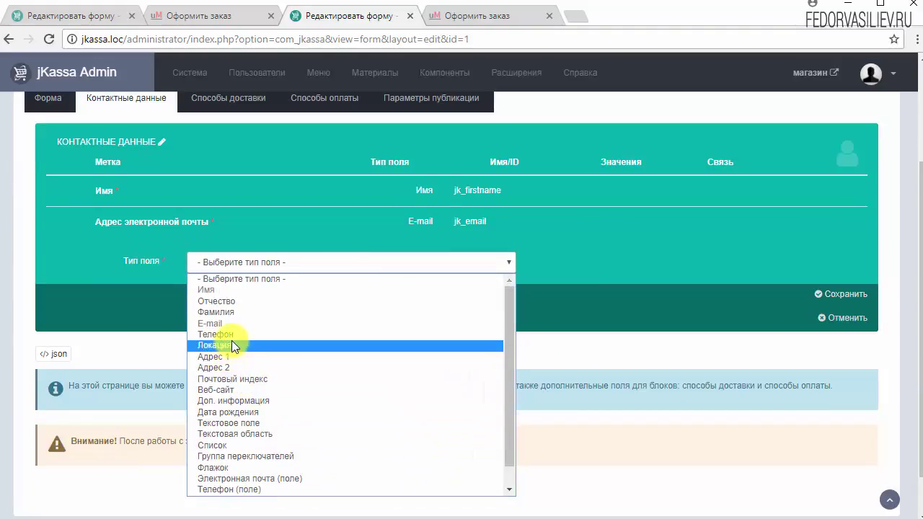
pyautogui.click(273, 422)
pyautogui.scroll(-1, 299, 379)
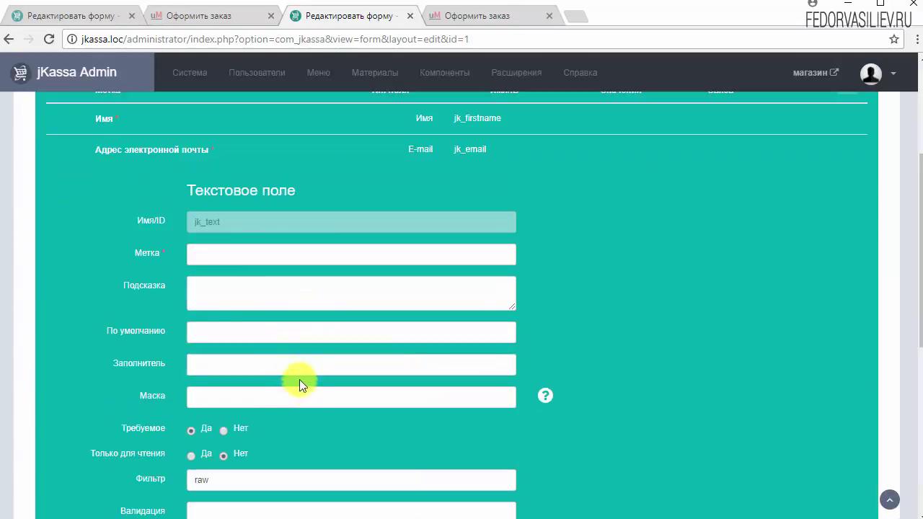
# - Give the new text field the label Этаж and the hint «Укажите номер этажа.», and make it not required
pyautogui.rightClick(203, 253)
pyautogui.click(227, 356)
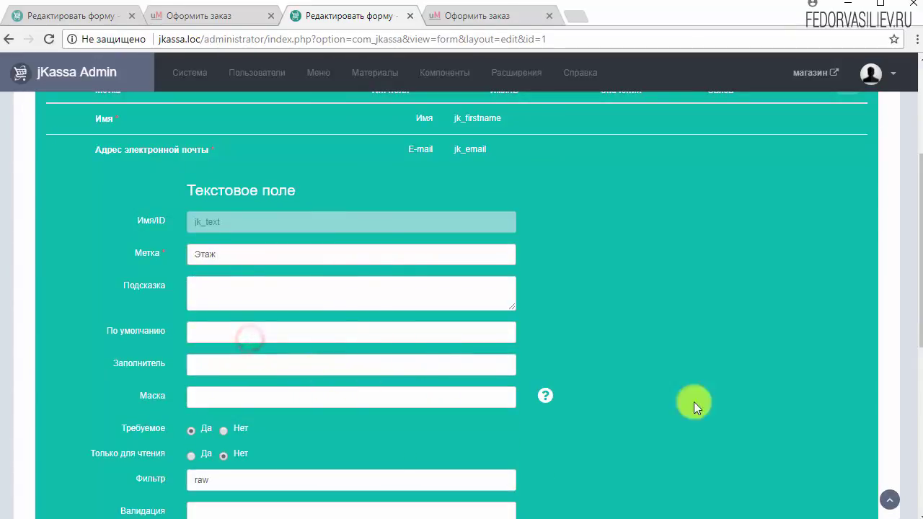
pyautogui.rightClick(230, 294)
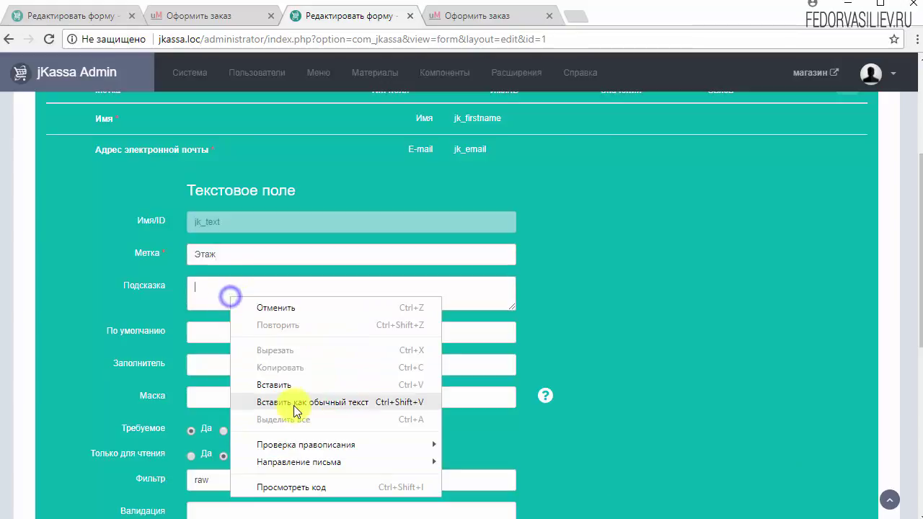
pyautogui.click(294, 405)
pyautogui.scroll(-1, 621, 351)
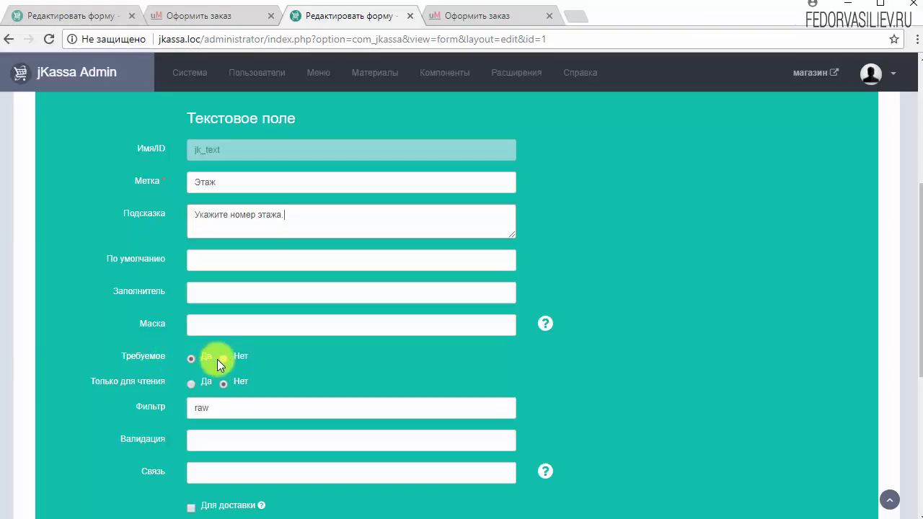
pyautogui.click(247, 357)
# - Assign the Этаж field to the delivery block by enabling only Для доставки, with Для оплаты off
pyautogui.scroll(-2, 455, 357)
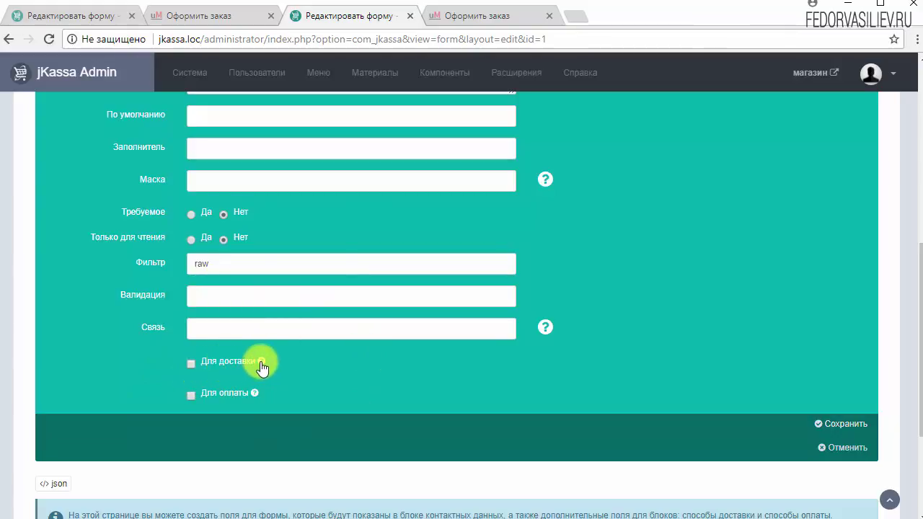
pyautogui.moveTo(261, 364)
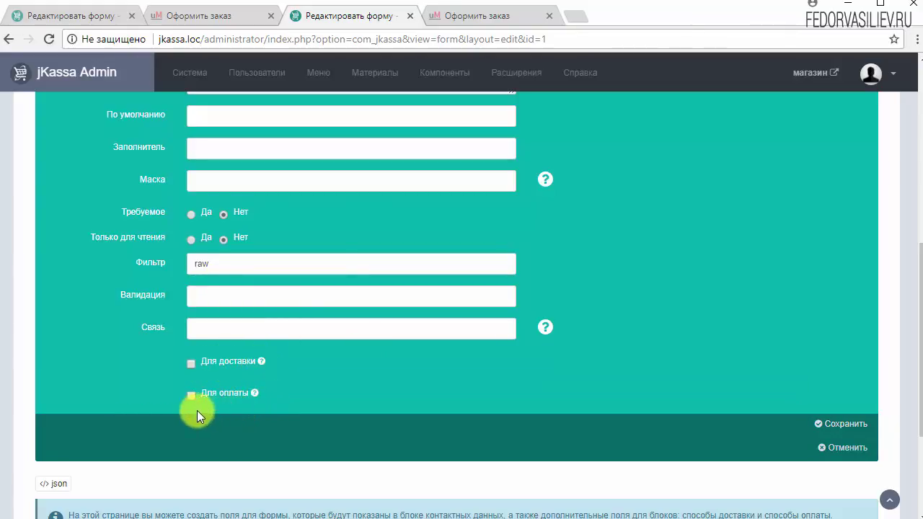
pyautogui.click(193, 364)
pyautogui.click(191, 395)
pyautogui.click(191, 363)
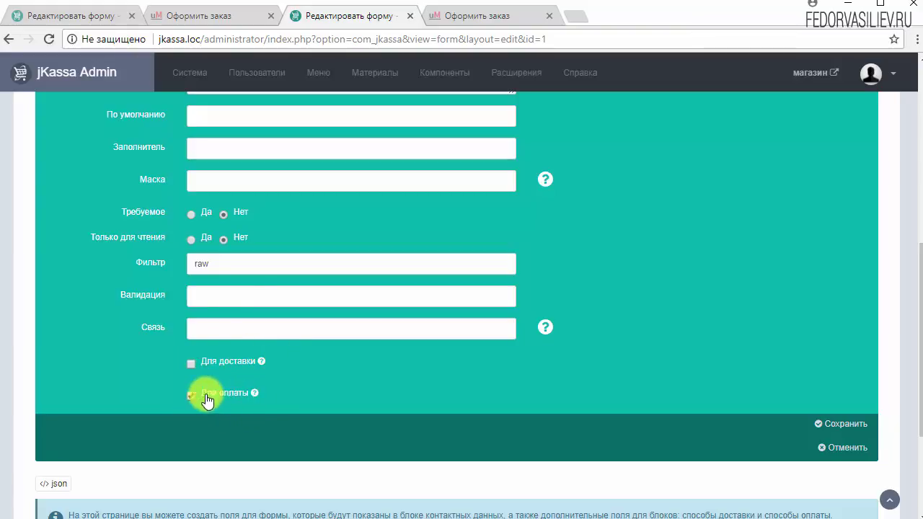
pyautogui.click(191, 364)
pyautogui.click(191, 365)
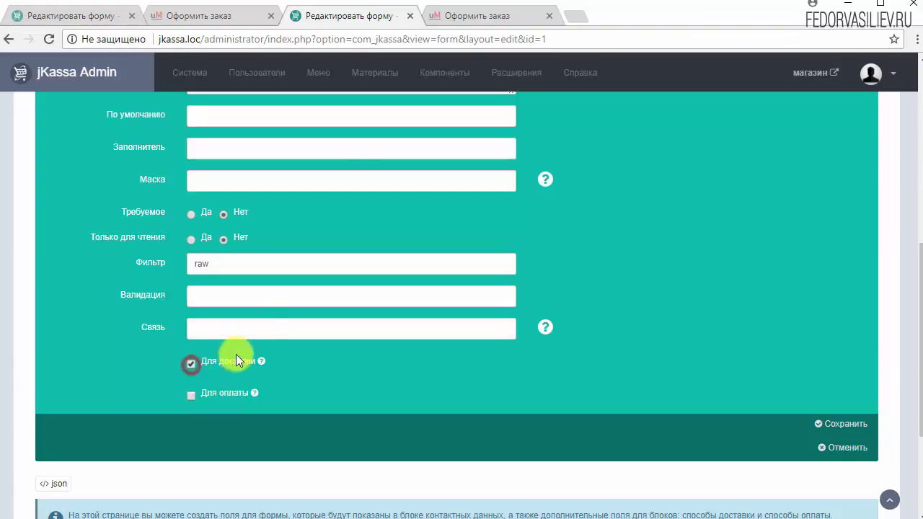
# - Look at the Способы доставки block on the jkassa.loc checkout page, then return to the order form editor
pyautogui.click(473, 12)
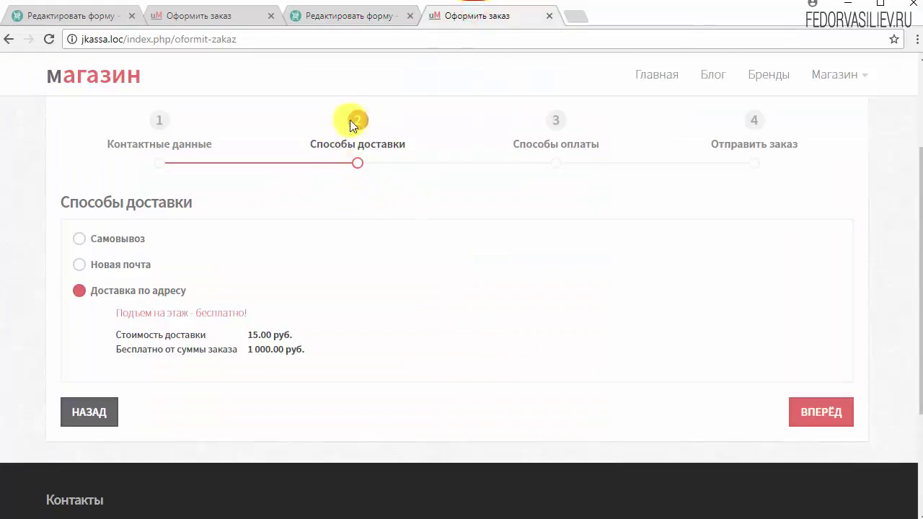
pyautogui.moveTo(193, 200); pyautogui.dragTo(67, 195)
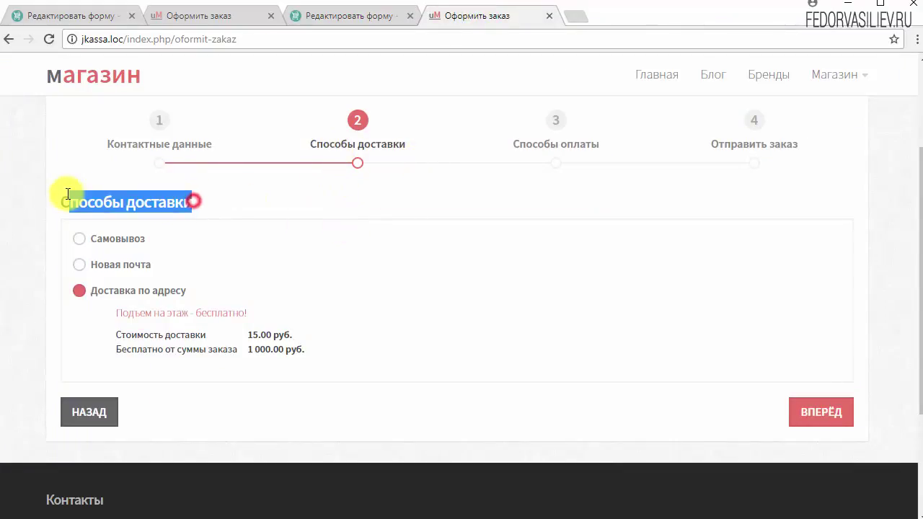
pyautogui.click(327, 20)
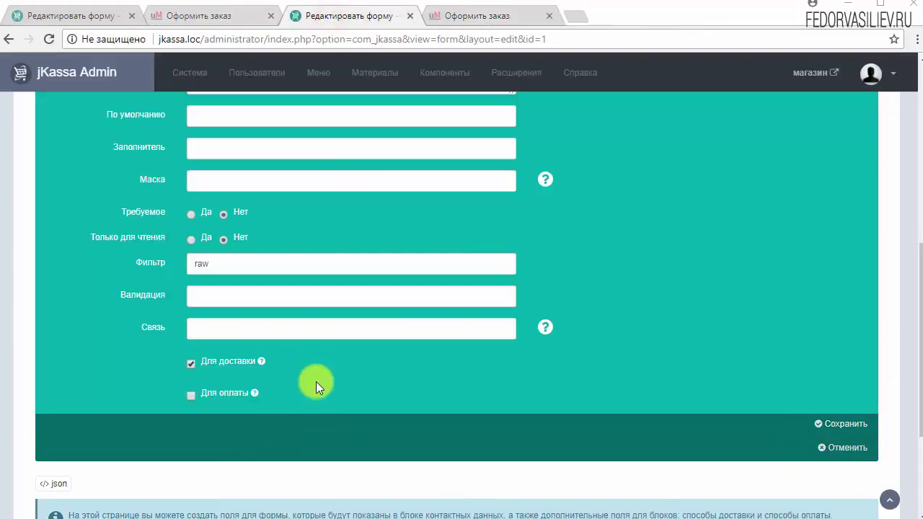
# - Save the Этаж field into the contact data list and check its Имя/ID column
pyautogui.click(820, 426)
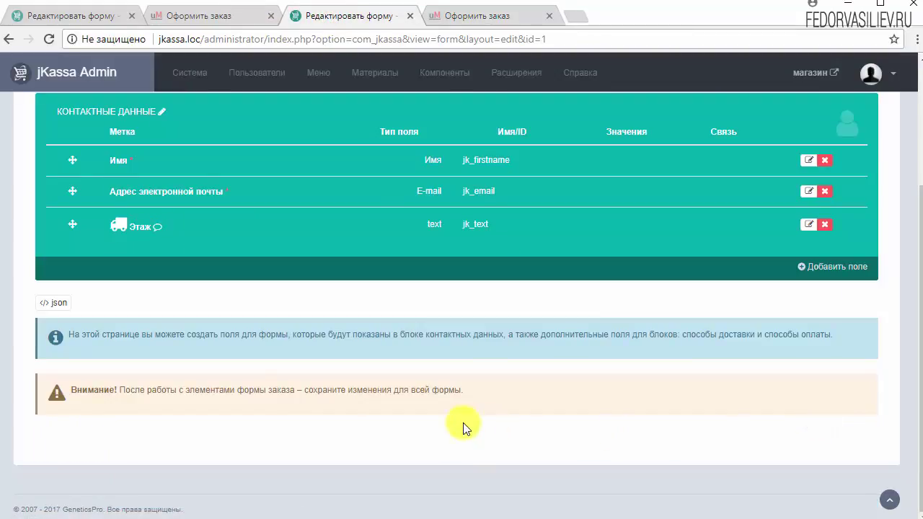
pyautogui.scroll(2, 98, 267)
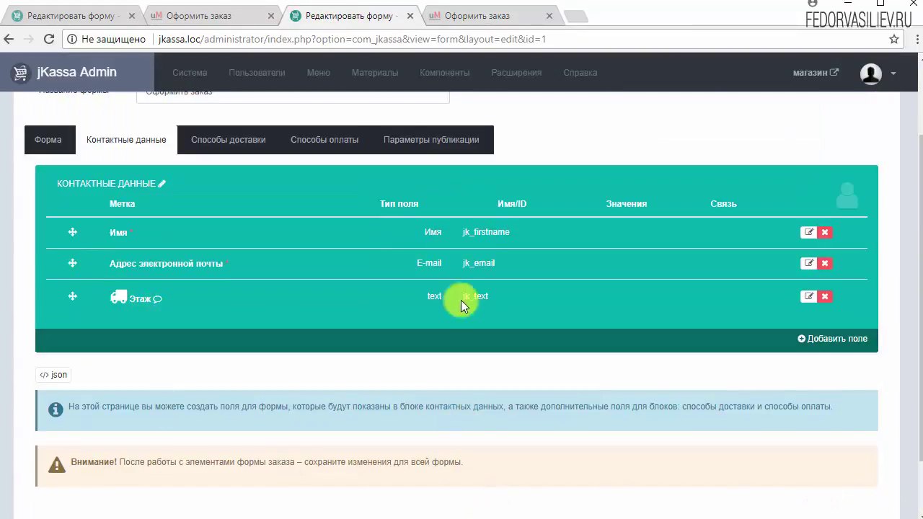
pyautogui.moveTo(514, 203); pyautogui.dragTo(494, 201)
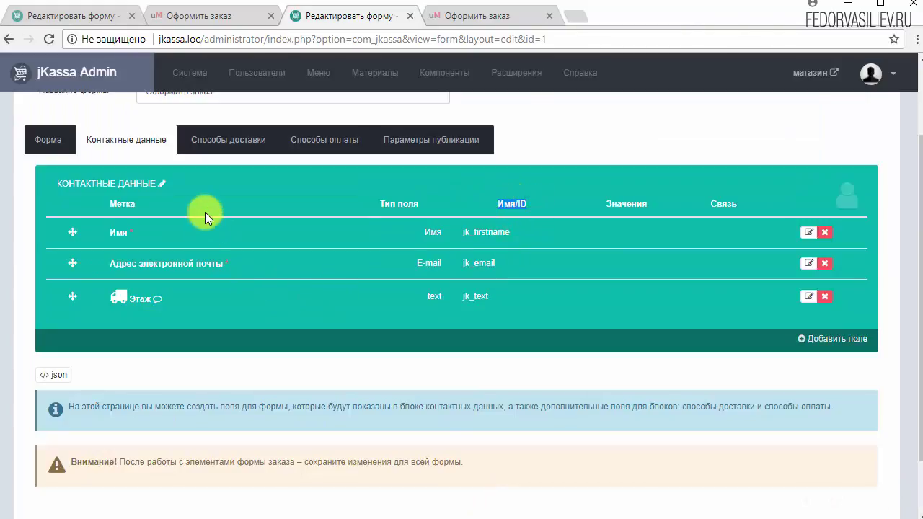
# - Copy the Имя/ID of the Доставка по адресу delivery method, jk_delivery_fixed_price_dostavka_po_adresu
pyautogui.click(217, 147)
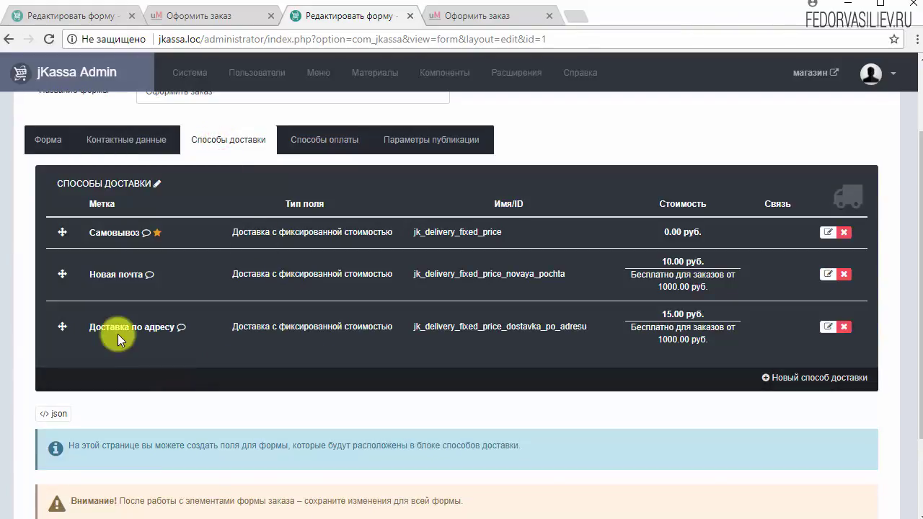
pyautogui.moveTo(96, 326); pyautogui.dragTo(152, 334)
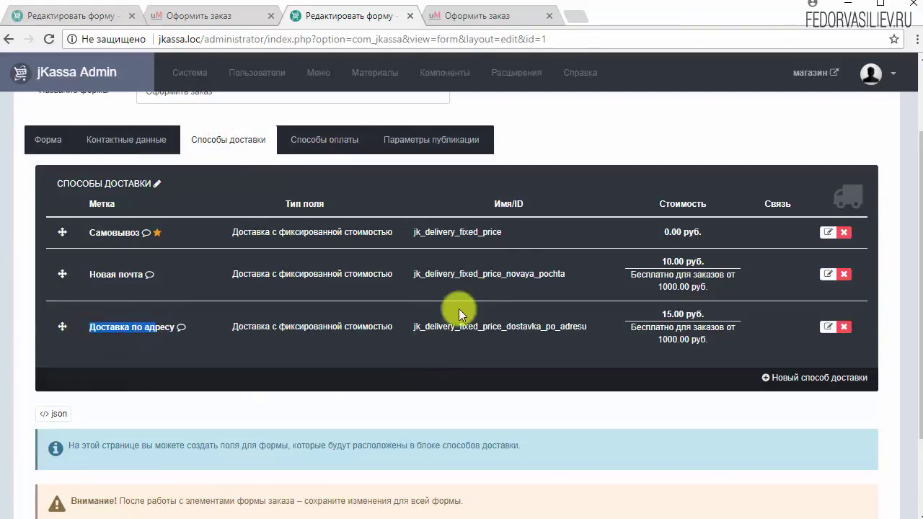
pyautogui.click(500, 204)
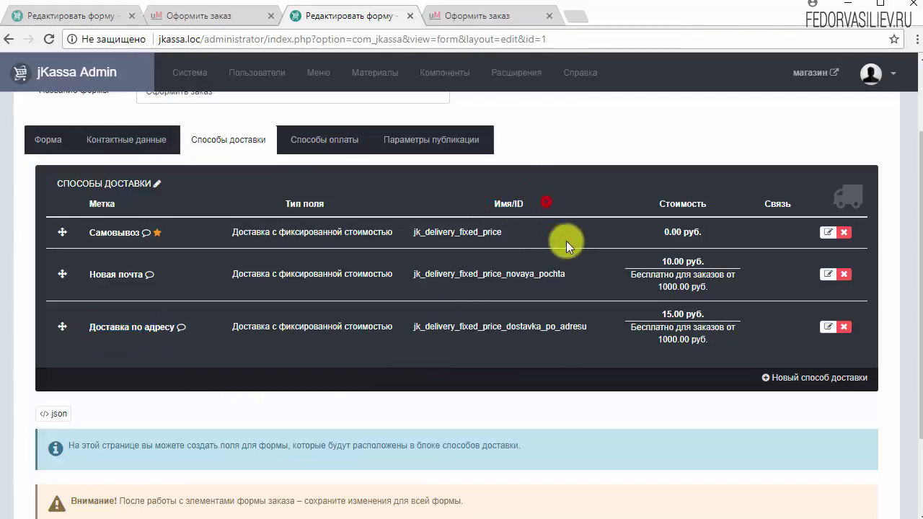
pyautogui.moveTo(587, 326); pyautogui.dragTo(410, 350)
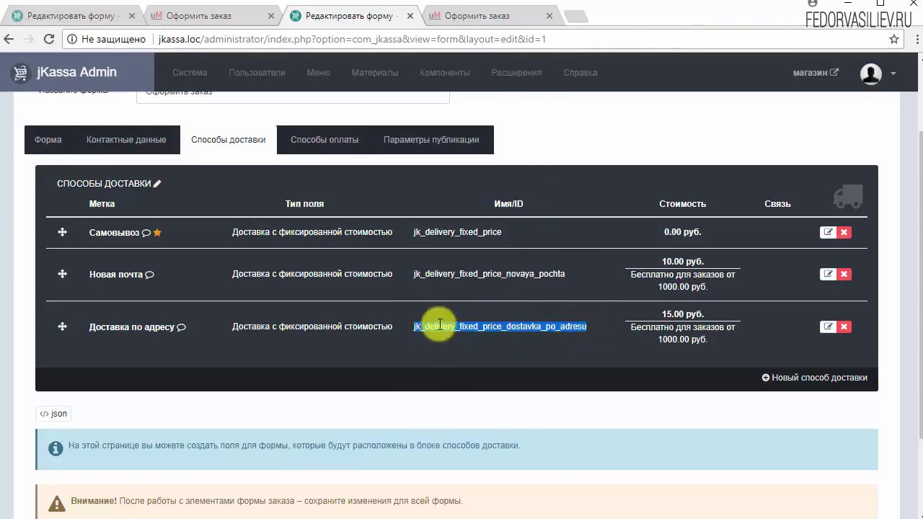
pyautogui.moveTo(451, 326); pyautogui.dragTo(430, 328)
pyautogui.rightClick(431, 328)
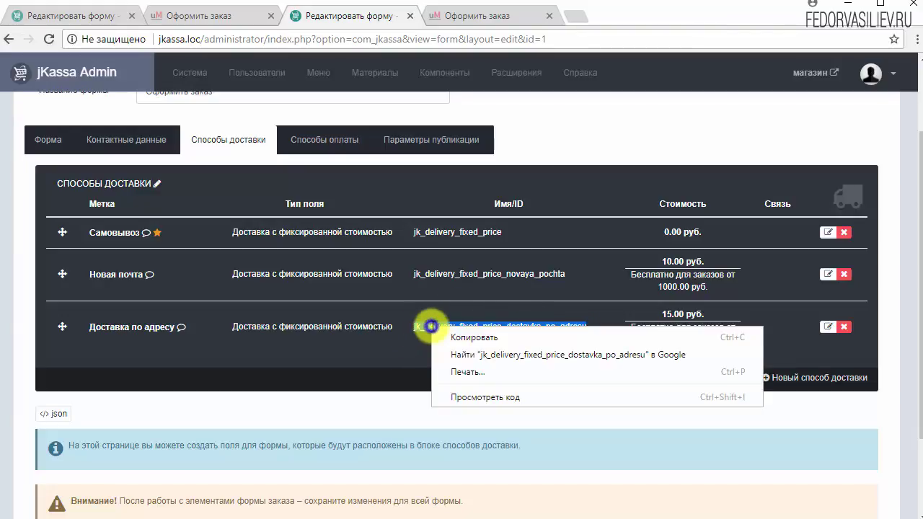
pyautogui.click(478, 340)
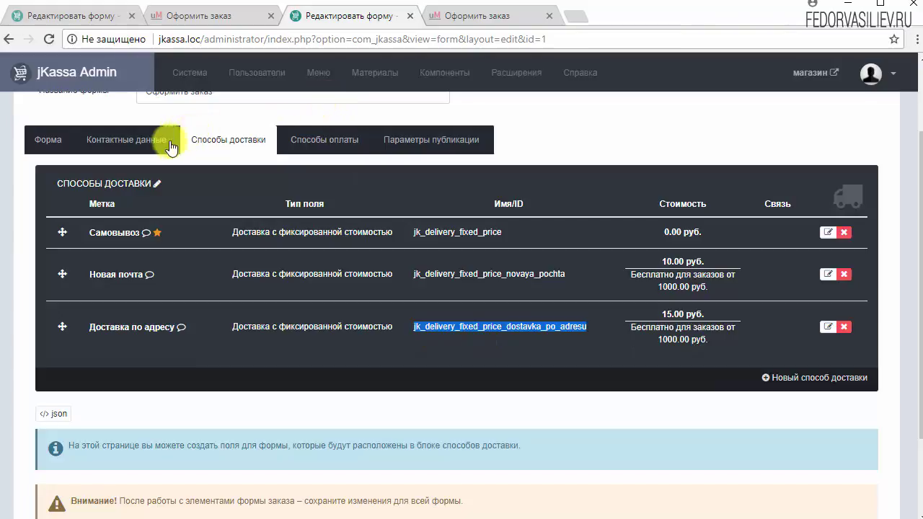
# - Set the Этаж field's Связь to jk_delivery_fixed_price_dostavka_po_adresu, then save the field and the whole order form
pyautogui.click(118, 148)
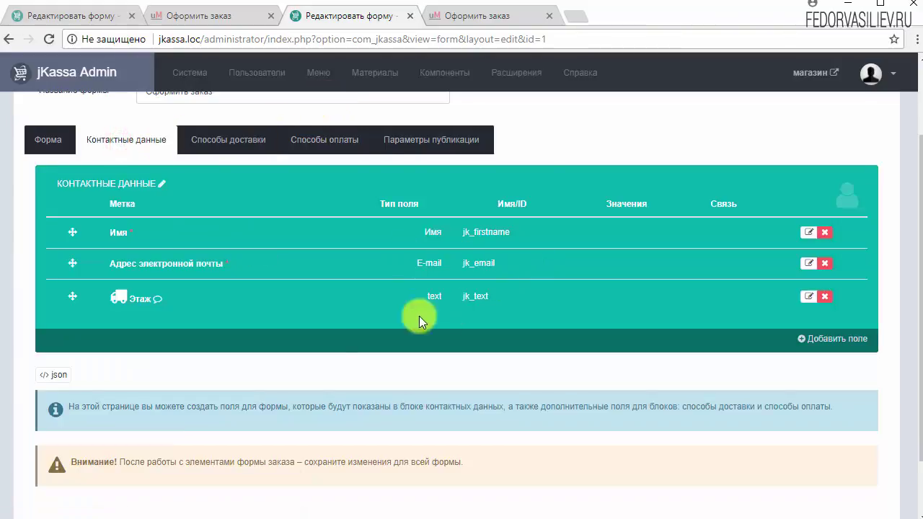
pyautogui.click(807, 298)
pyautogui.scroll(-4, 651, 309)
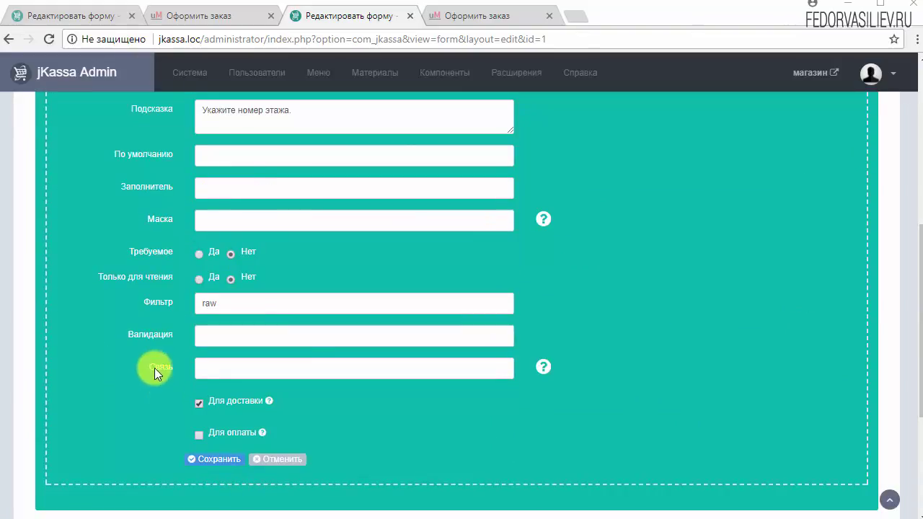
pyautogui.rightClick(225, 370)
pyautogui.click(266, 457)
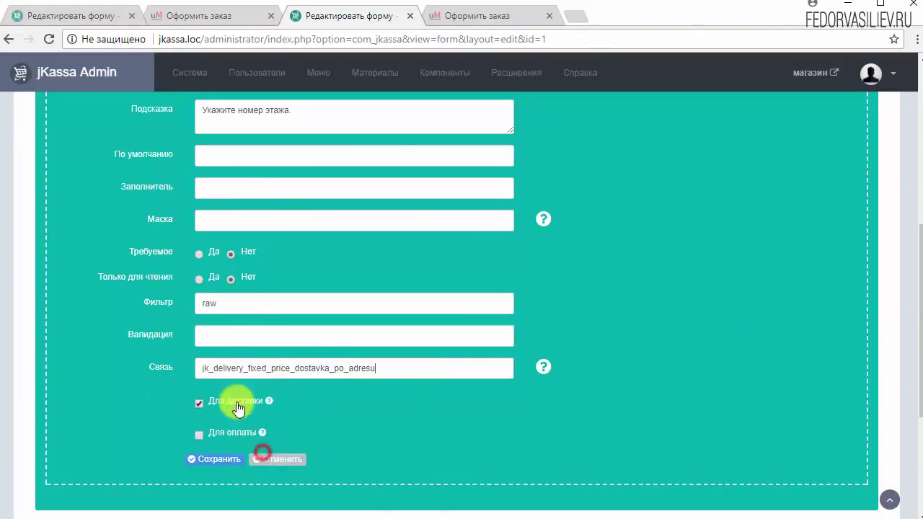
pyautogui.moveTo(408, 367); pyautogui.dragTo(164, 372)
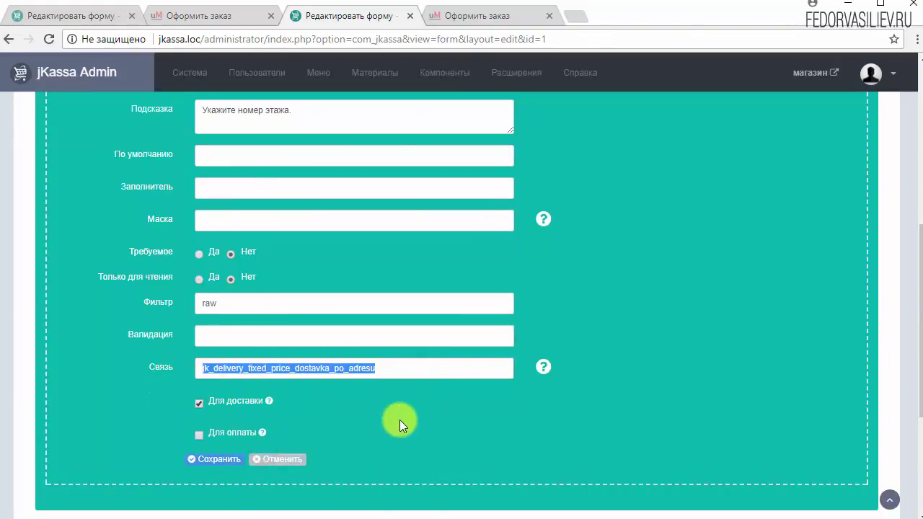
pyautogui.click(215, 459)
pyautogui.scroll(1, 83, 190)
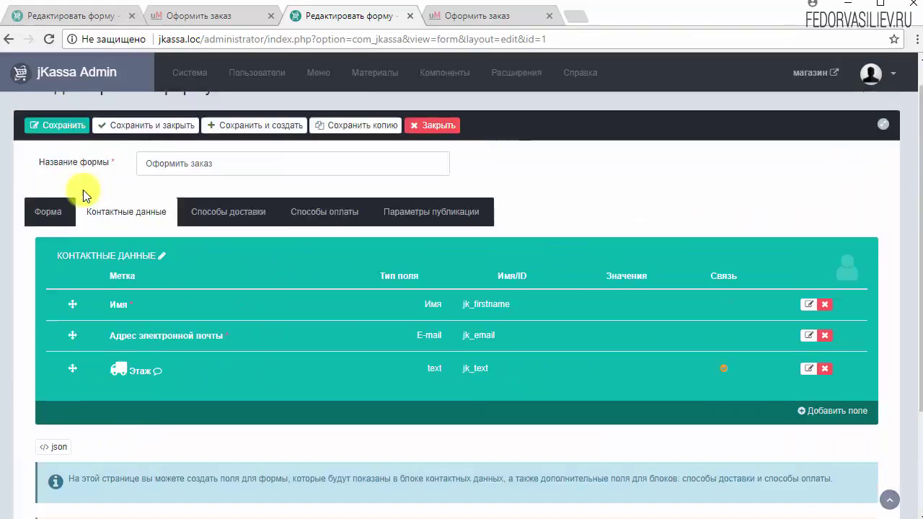
pyautogui.scroll(1, 83, 190)
pyautogui.click(29, 154)
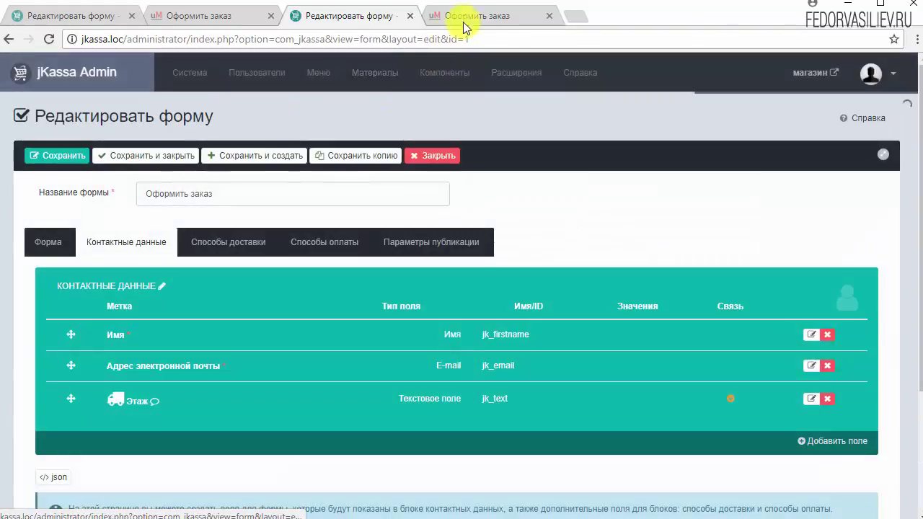
# - Reload the jkassa.loc checkout and advance to the delivery step to check for the Этаж field under Доставка по адресу
pyautogui.click(464, 20)
pyautogui.click(48, 39)
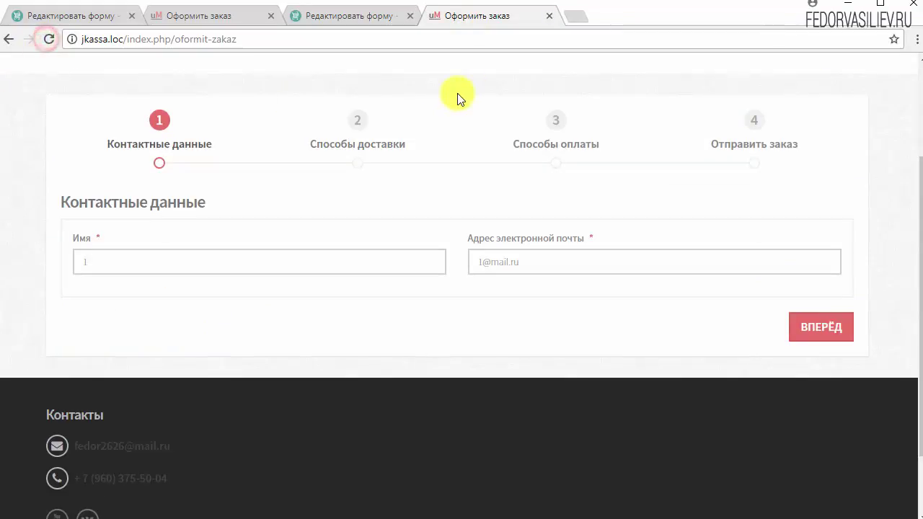
pyautogui.click(808, 331)
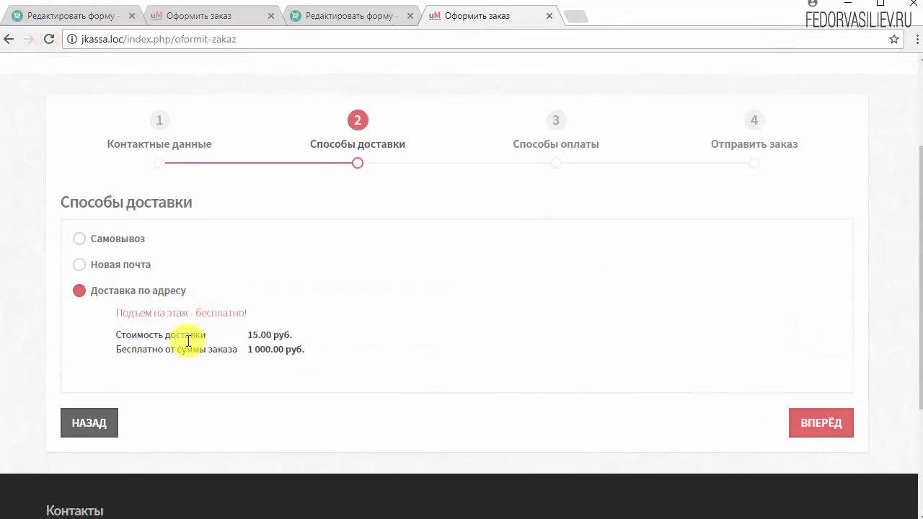
# - Reopen the Этаж field for editing in the order form and read the Связь help on delivery and payment prefixes
pyautogui.click(303, 21)
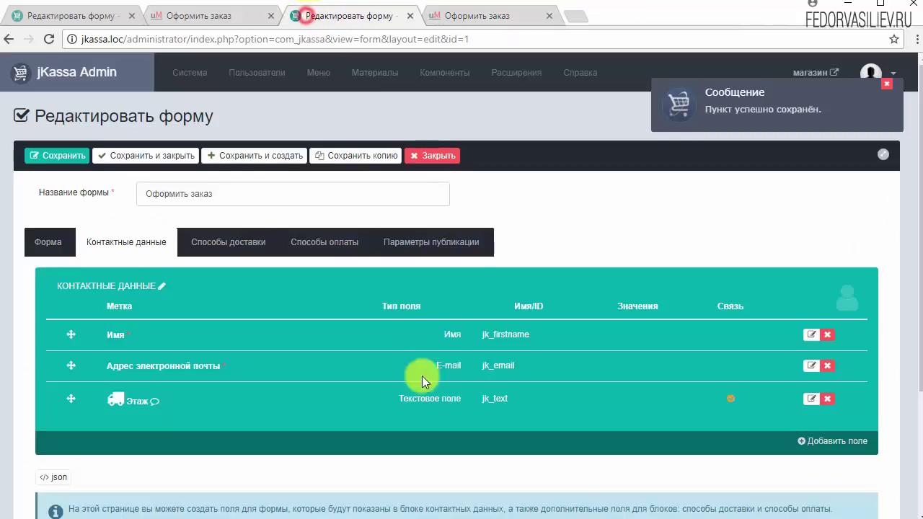
pyautogui.click(811, 399)
pyautogui.scroll(-1, 609, 408)
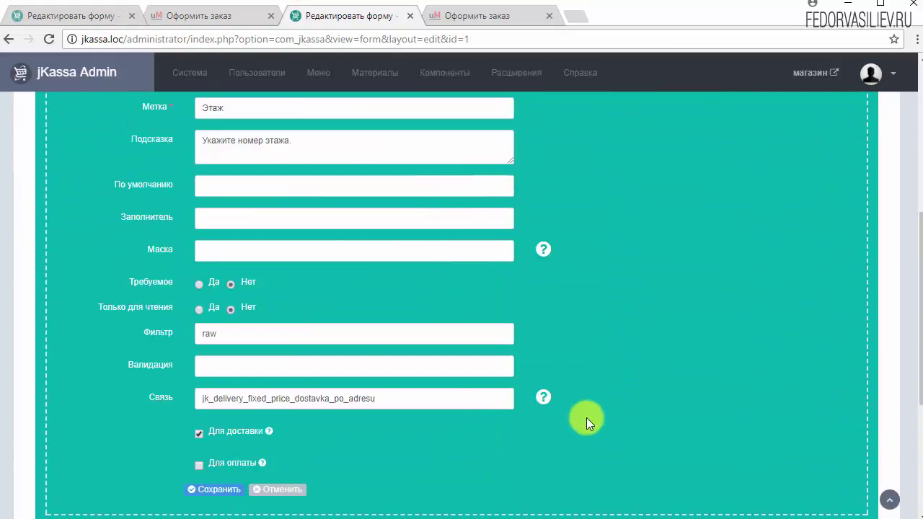
pyautogui.click(545, 397)
pyautogui.scroll(-2, 672, 371)
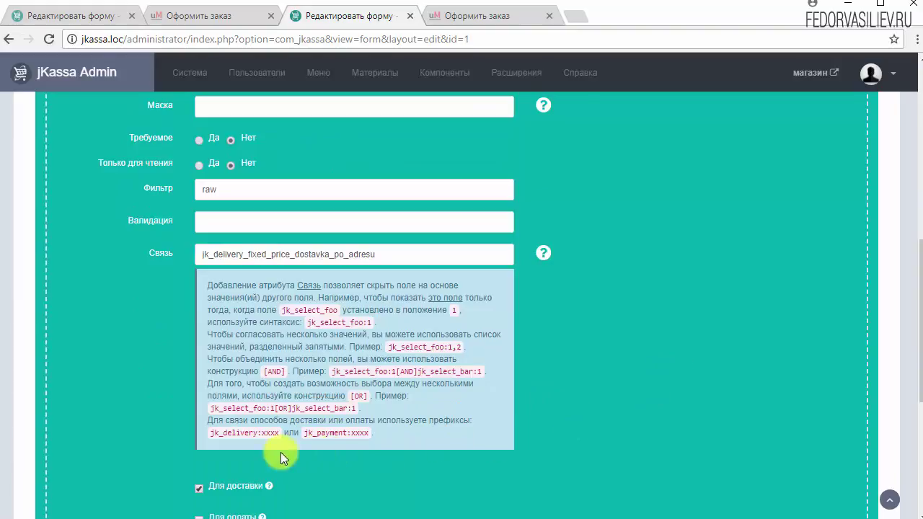
pyautogui.moveTo(209, 422); pyautogui.dragTo(327, 430)
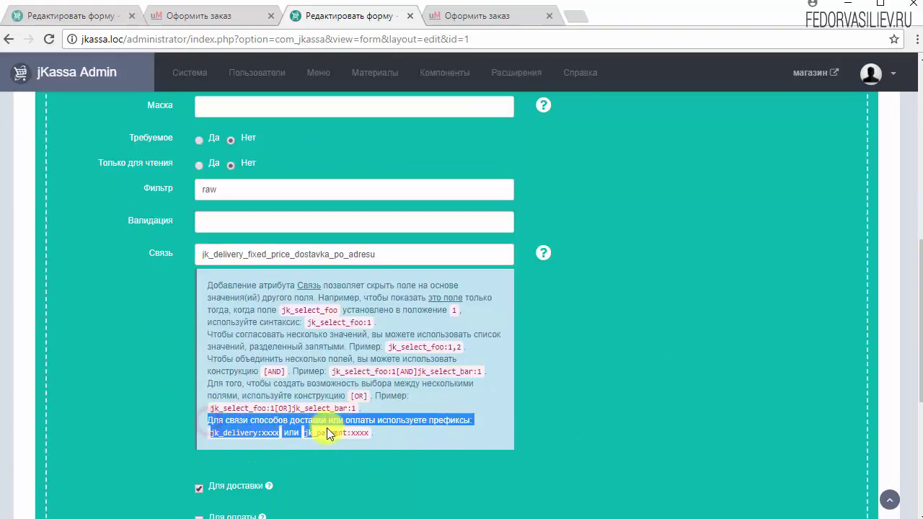
pyautogui.click(440, 436)
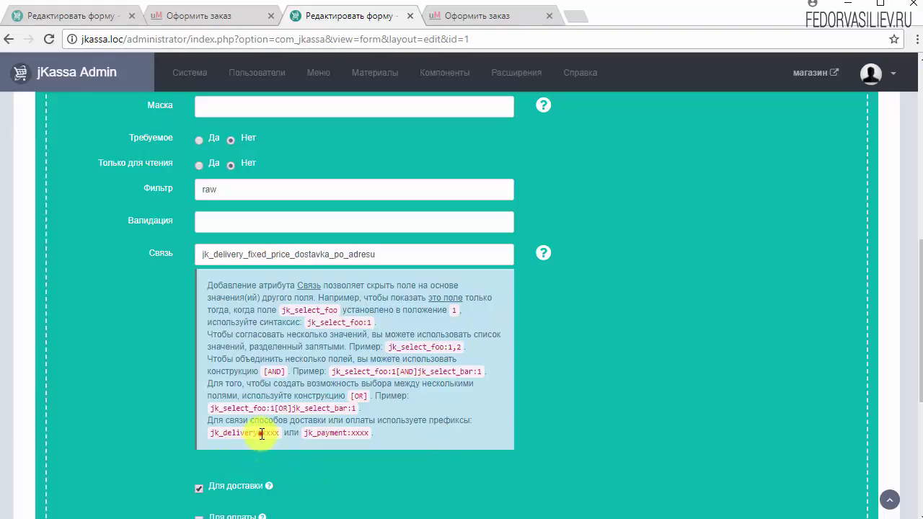
# - Copy the jk_delivery: prefix from the help and insert it before the ID in Связь, giving jk_delivery:jk_delivery_fixed_price_dostavka_po_adresu
pyautogui.moveTo(261, 433); pyautogui.dragTo(212, 439)
pyautogui.click(238, 437)
pyautogui.moveTo(263, 433); pyautogui.dragTo(213, 437)
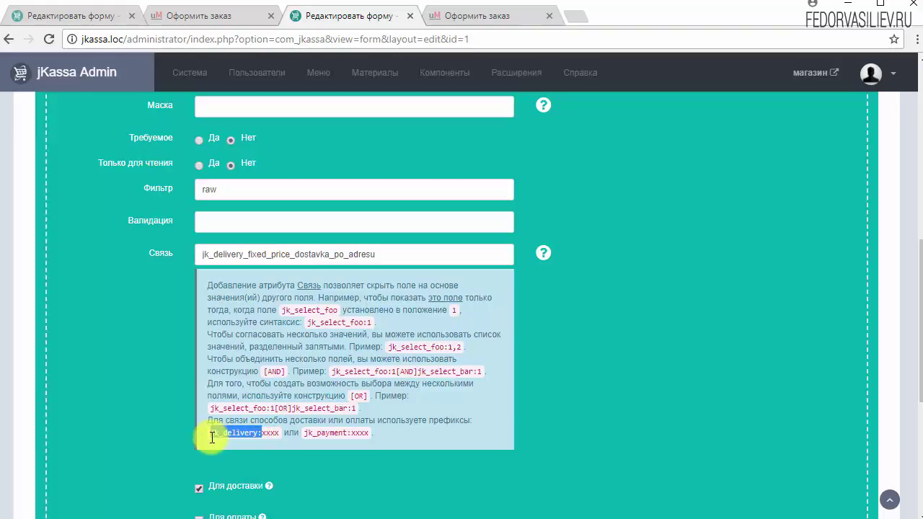
pyautogui.doubleClick(245, 434)
pyautogui.rightClick(254, 433)
pyautogui.click(273, 442)
pyautogui.moveTo(396, 254); pyautogui.dragTo(206, 253)
pyautogui.click(201, 259)
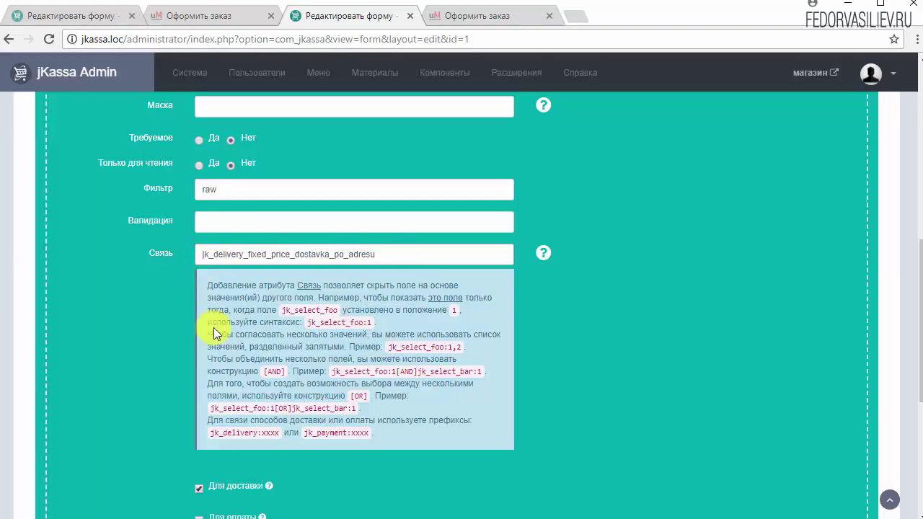
pyautogui.hotkey('ctrl', 'v')
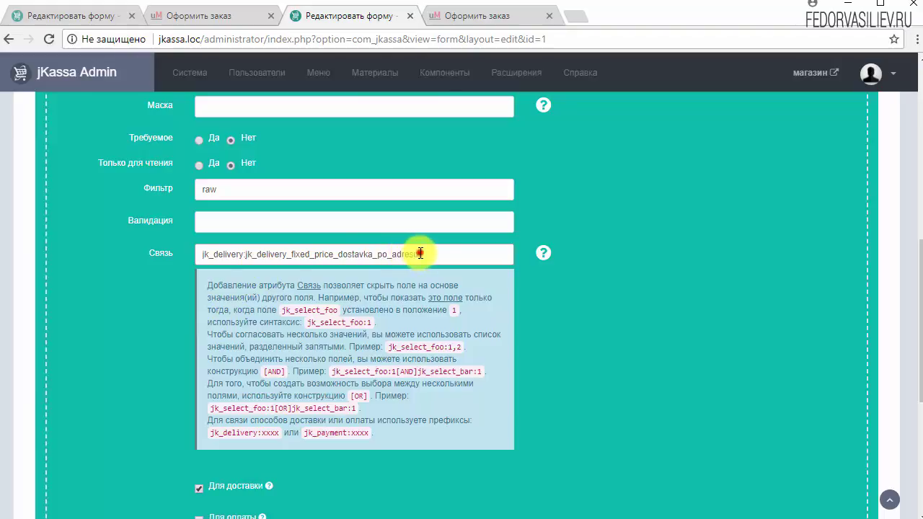
# - Review the prefixed ID in Связь, then save the Этаж field and the whole order form
pyautogui.moveTo(418, 254); pyautogui.dragTo(247, 257)
pyautogui.click(249, 255)
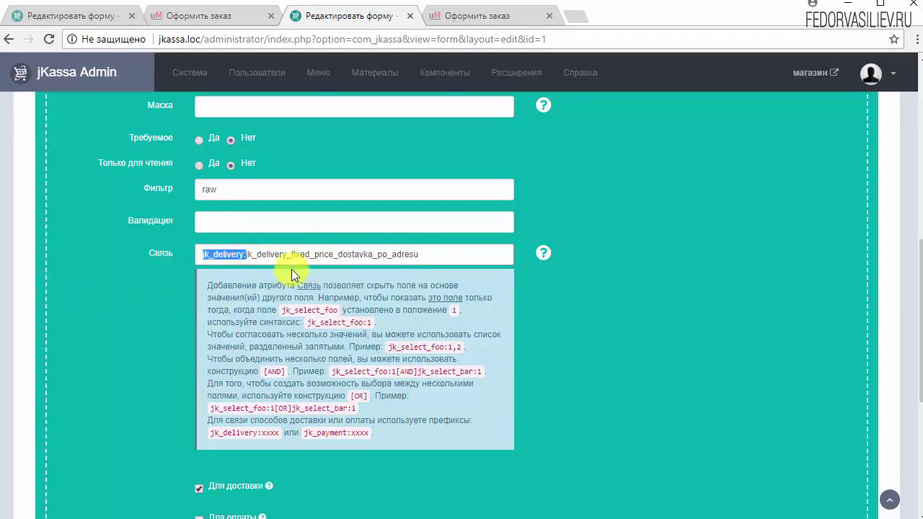
pyautogui.click(464, 255)
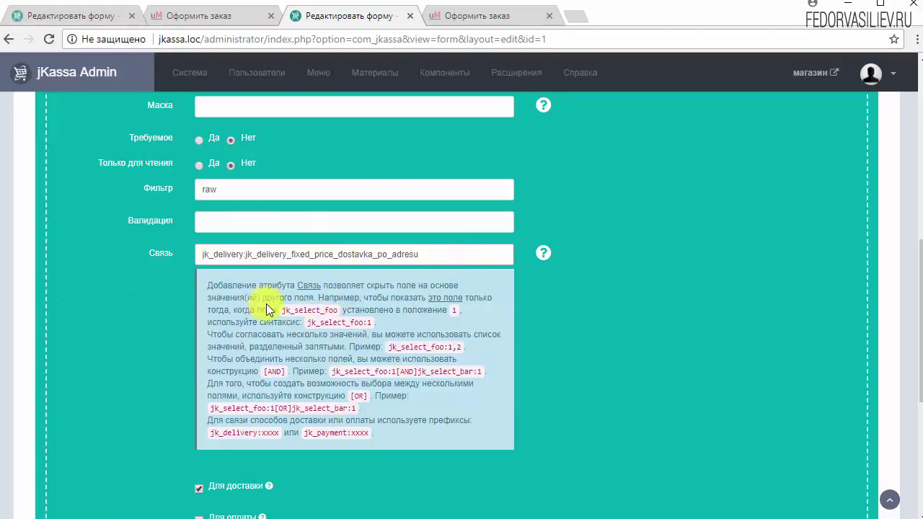
pyautogui.scroll(-2, 622, 296)
pyautogui.click(216, 400)
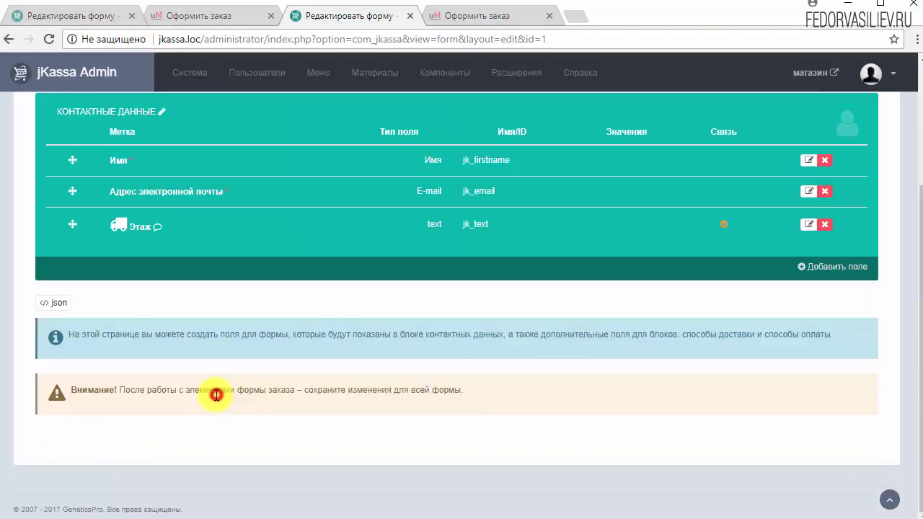
pyautogui.scroll(2, 173, 310)
pyautogui.click(49, 156)
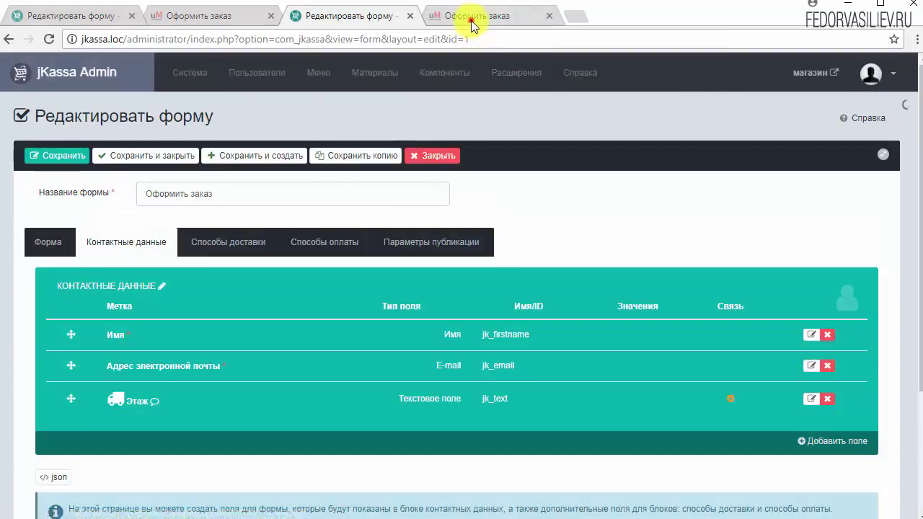
# - Reload the checkout, advance to the delivery step and compare Новая почта, Самовывоз and Доставка по адресу for the Этаж field
pyautogui.click(470, 17)
pyautogui.click(49, 39)
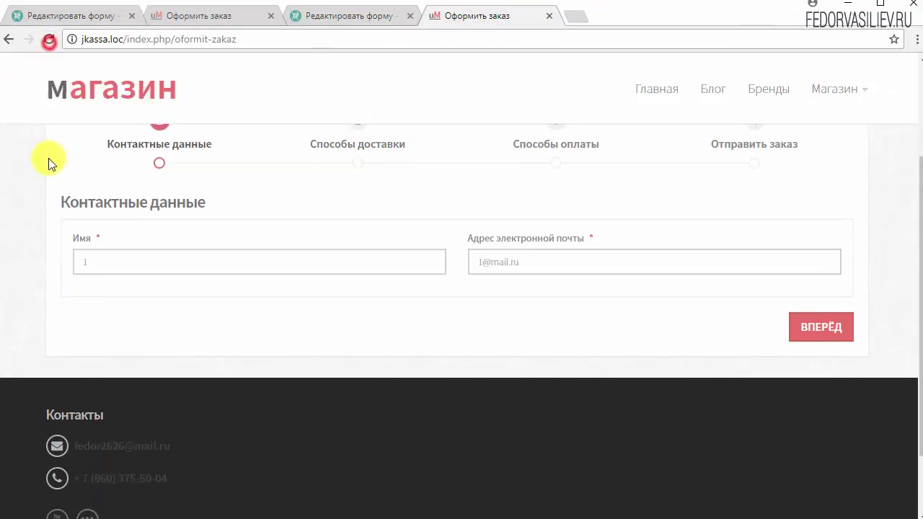
pyautogui.click(810, 334)
pyautogui.click(82, 263)
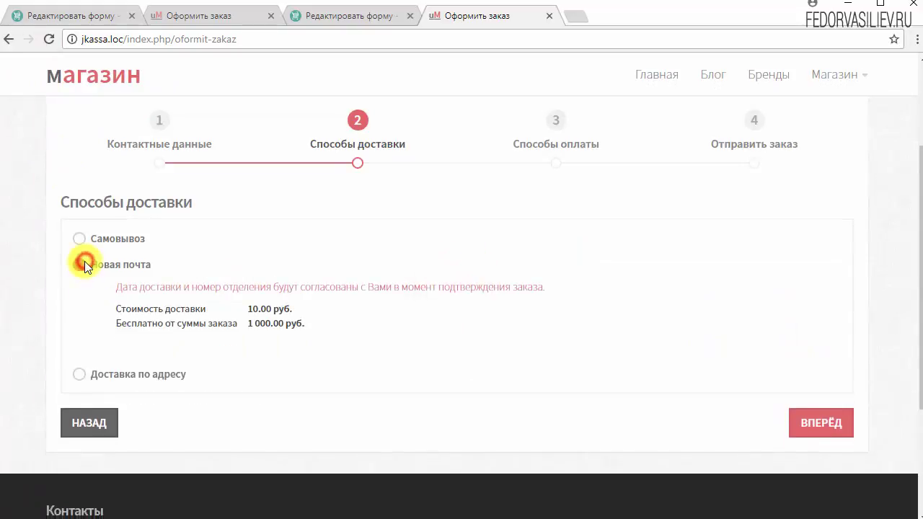
pyautogui.click(79, 238)
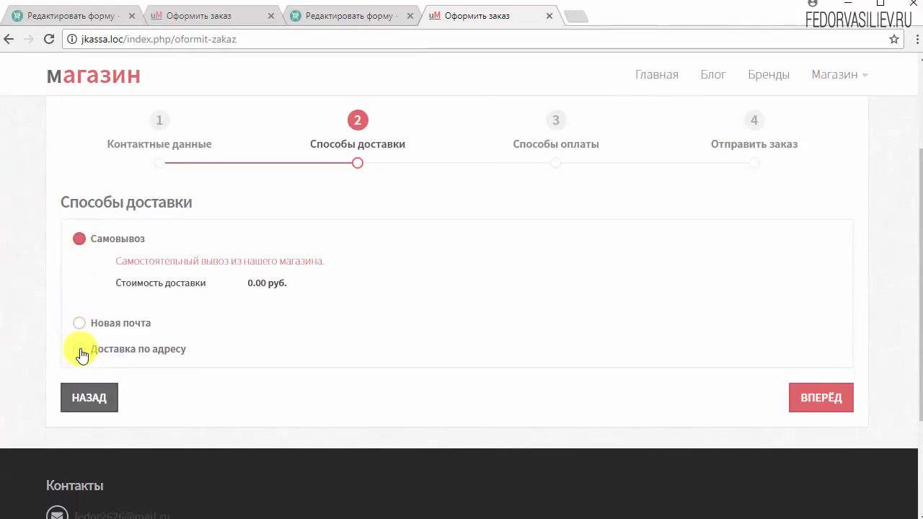
pyautogui.click(80, 357)
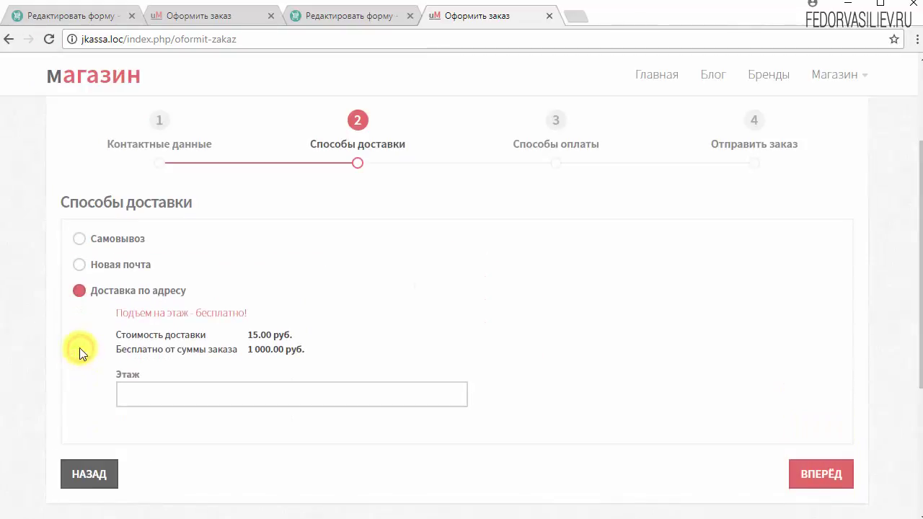
# - Enter 7 in the Этаж field under Доставка по адресу as a test
pyautogui.click(124, 388)
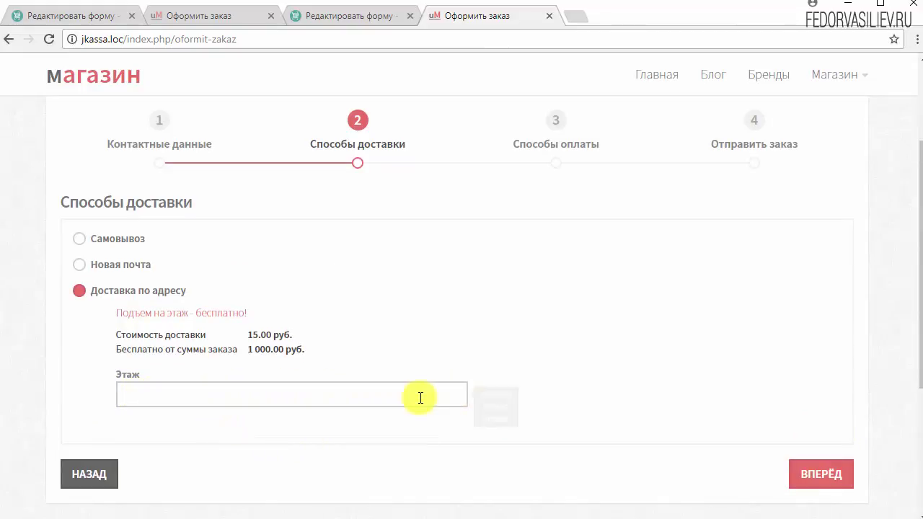
pyautogui.click(261, 395)
pyautogui.write('7')
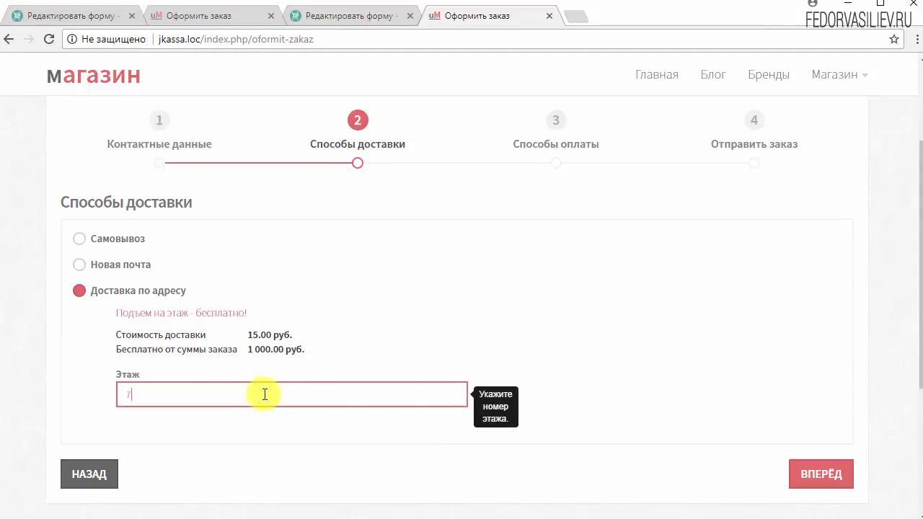
pyautogui.click(553, 333)
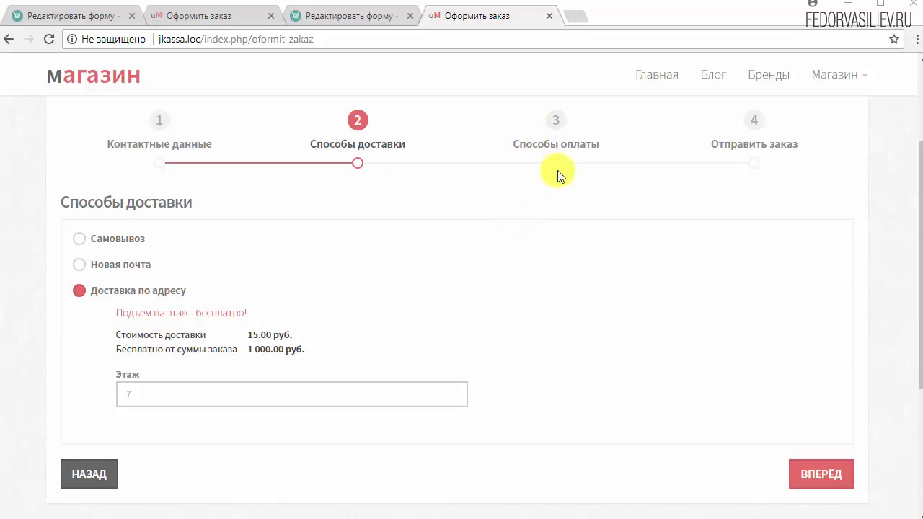
# - Check the checkout's payment step, then copy the Наличными method's ID, jk_payment_cash, from the order form's payment methods
pyautogui.click(365, 15)
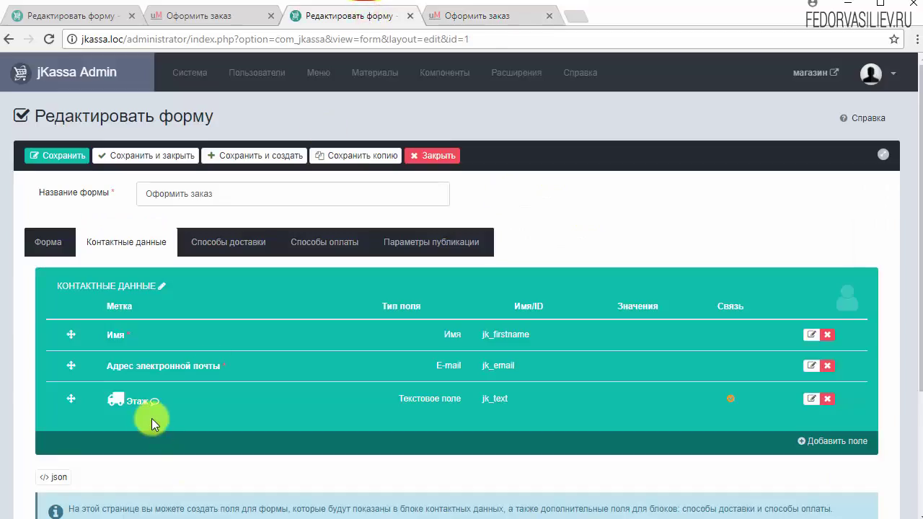
pyautogui.click(448, 19)
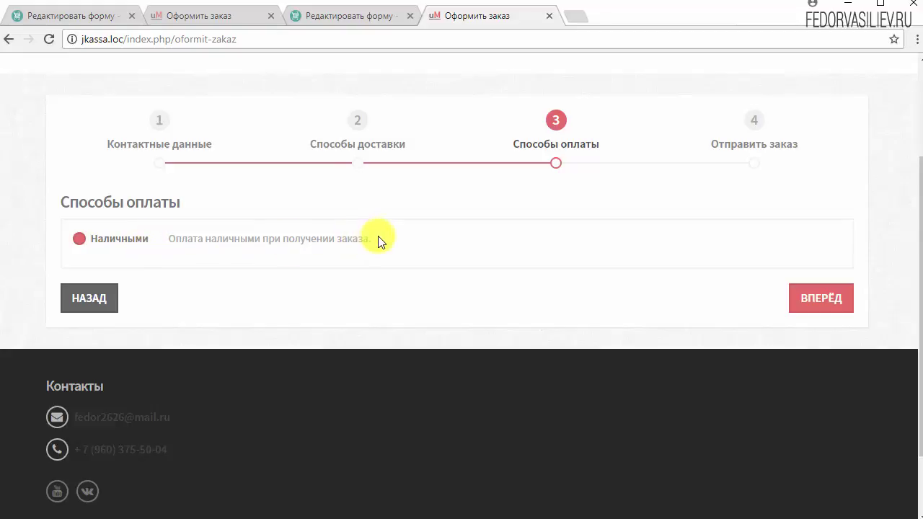
pyautogui.hotkey('ctrl', 'shift', 'Tab')
pyautogui.click(313, 251)
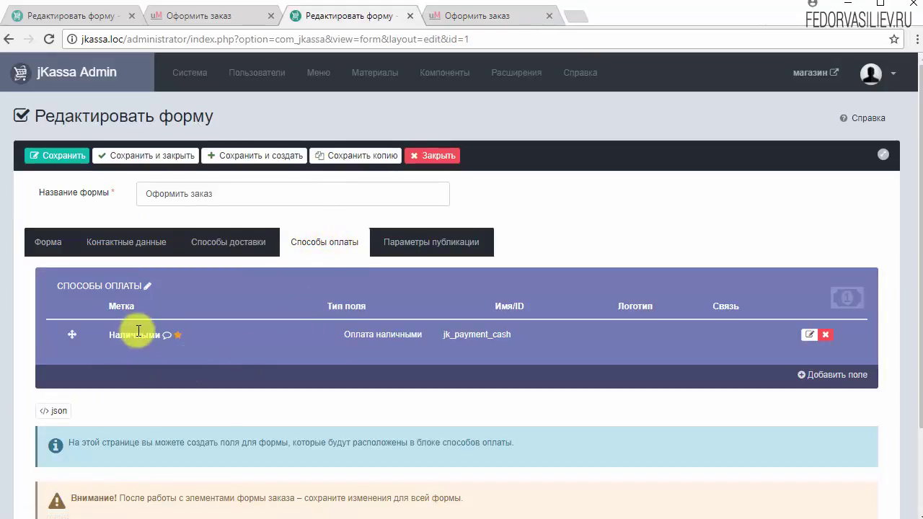
pyautogui.click(512, 333)
pyautogui.moveTo(493, 343); pyautogui.dragTo(436, 338)
pyautogui.rightClick(446, 339)
pyautogui.click(487, 350)
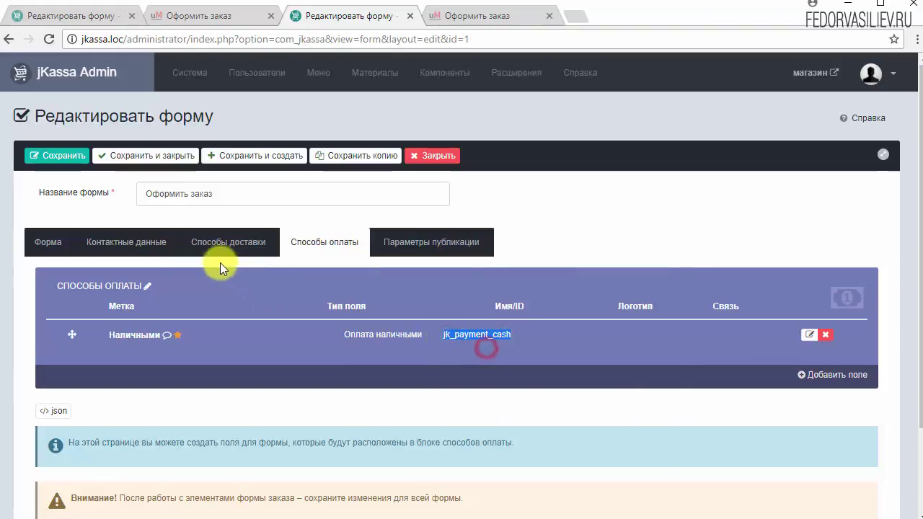
# - Reopen the Этаж contact field for editing and replace its Связь value with the copied jk_payment_cash
pyautogui.click(141, 249)
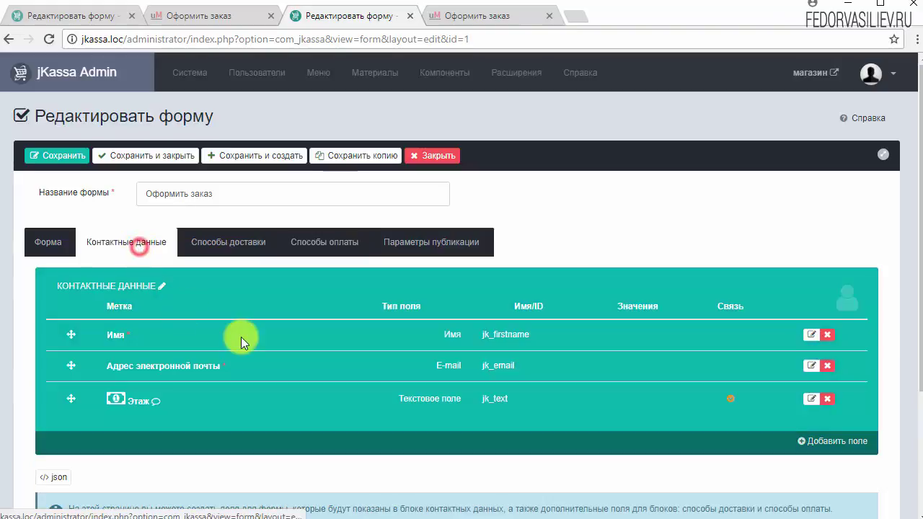
pyautogui.click(809, 400)
pyautogui.scroll(-5, 529, 408)
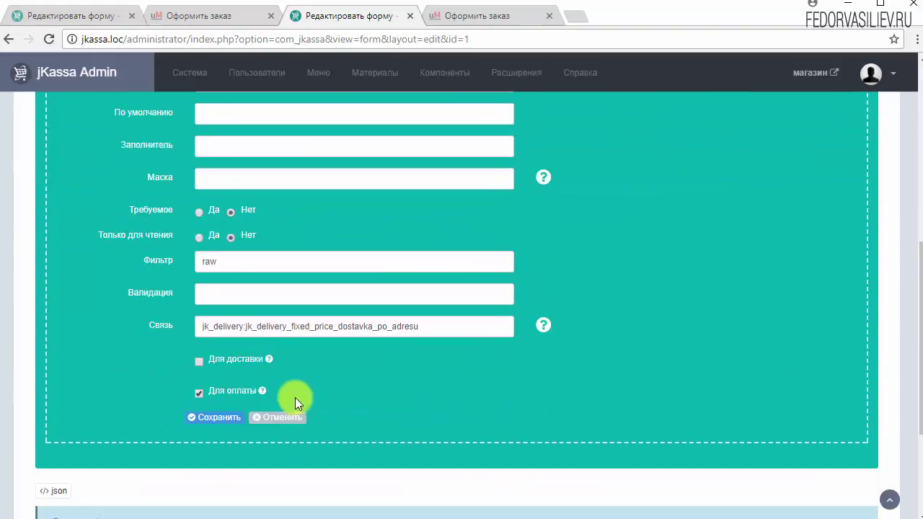
pyautogui.tripleClick(436, 325)
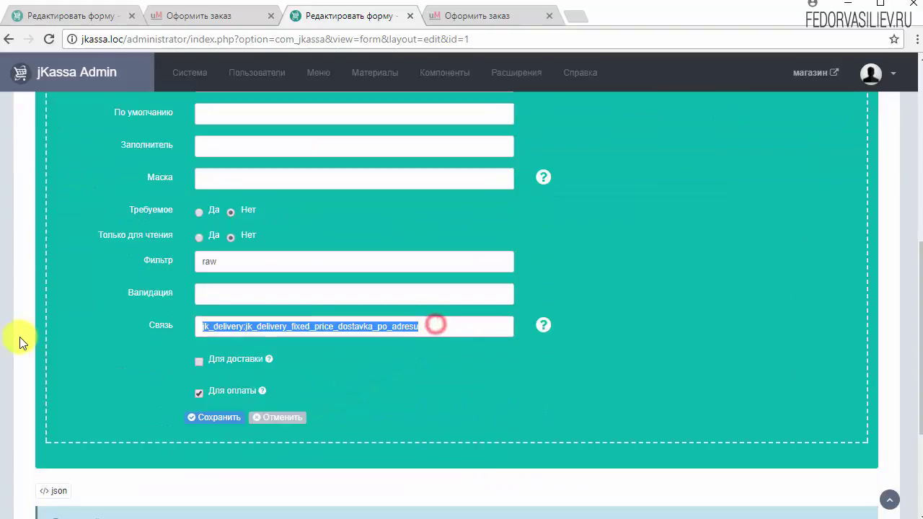
pyautogui.hotkey('ctrl', 'v')
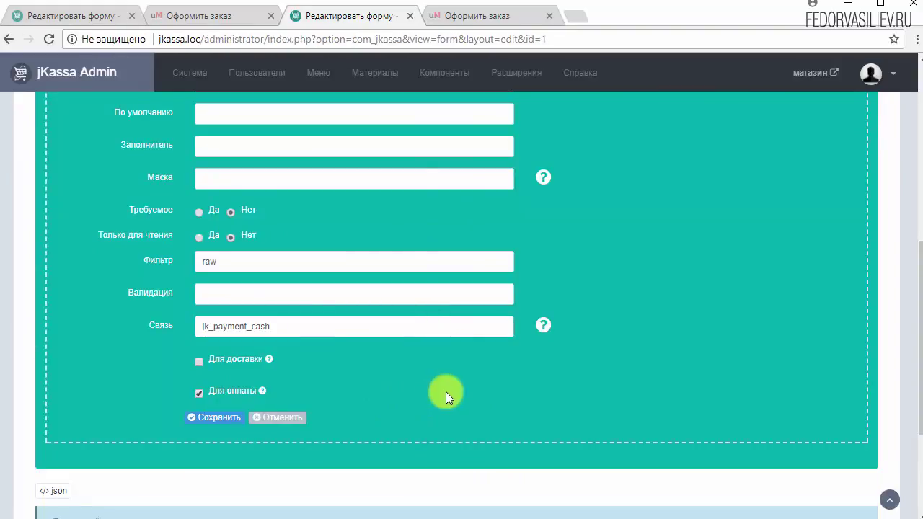
# - Copy the jk_payment: prefix from the Связь help and insert it before the ID, giving jk_payment:jk_payment_cash
pyautogui.click(534, 325)
pyautogui.scroll(-1, 498, 382)
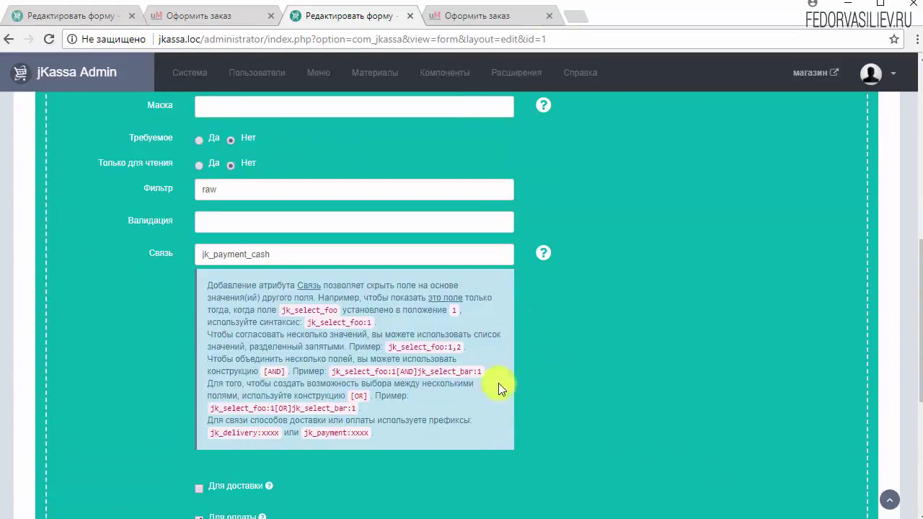
pyautogui.moveTo(257, 434); pyautogui.dragTo(206, 438)
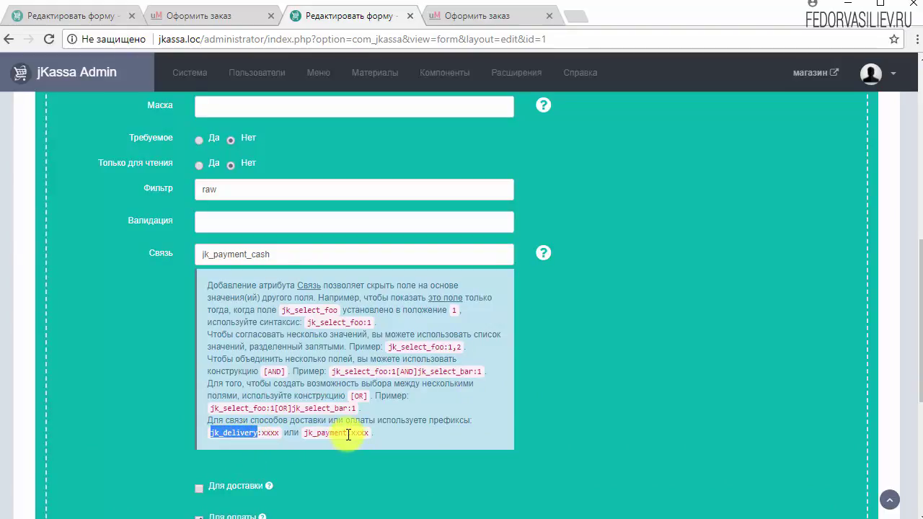
pyautogui.moveTo(347, 435); pyautogui.dragTo(303, 436)
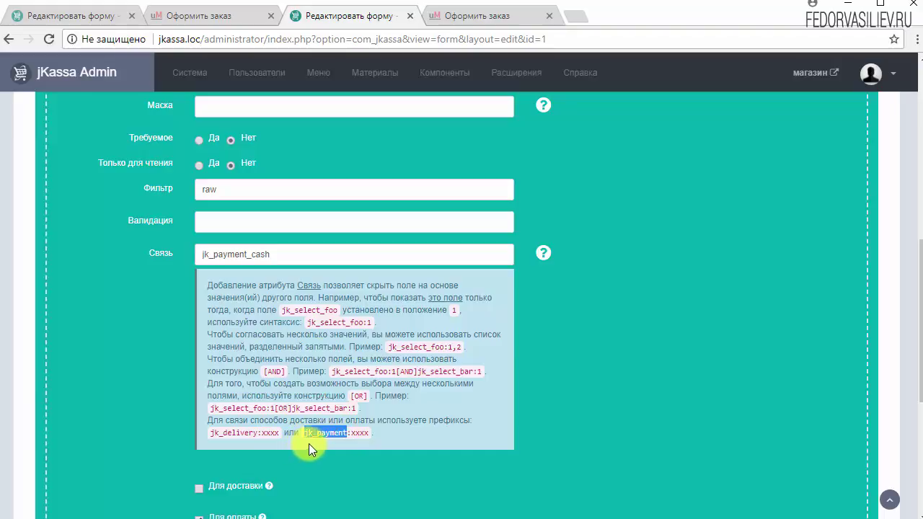
pyautogui.rightClick(318, 433)
pyautogui.click(353, 445)
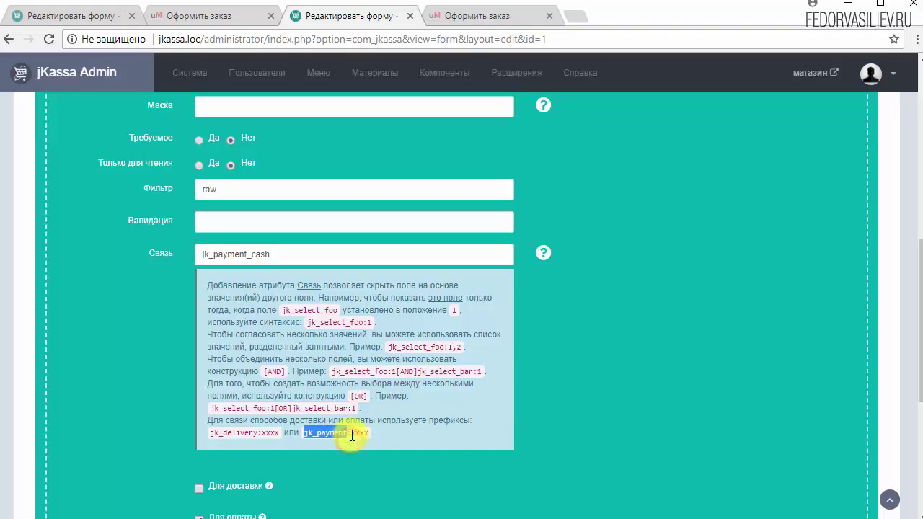
pyautogui.moveTo(351, 437); pyautogui.dragTo(307, 438)
pyautogui.rightClick(308, 434)
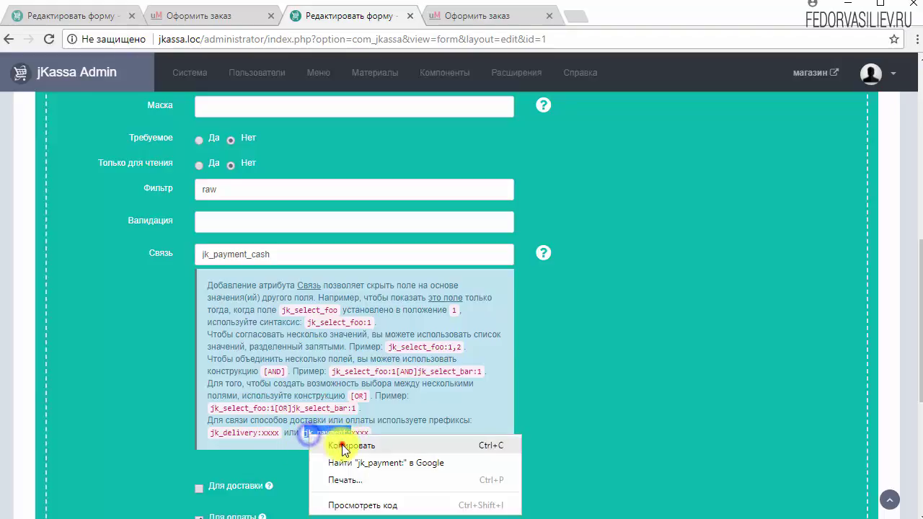
pyautogui.click(339, 444)
pyautogui.click(204, 255)
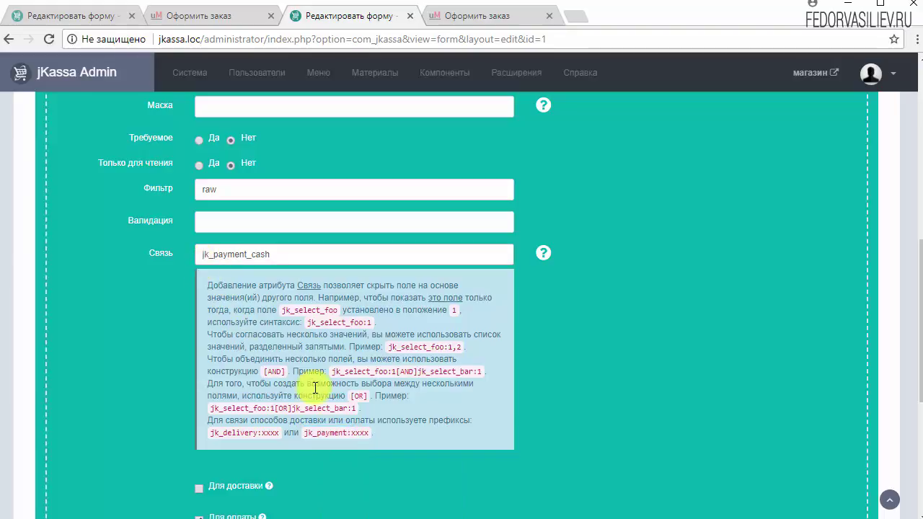
pyautogui.hotkey('ctrl', 'v')
# - Save the Этаж field with Для оплаты enabled, then save the whole order form
pyautogui.scroll(-2, 314, 391)
pyautogui.click(199, 376)
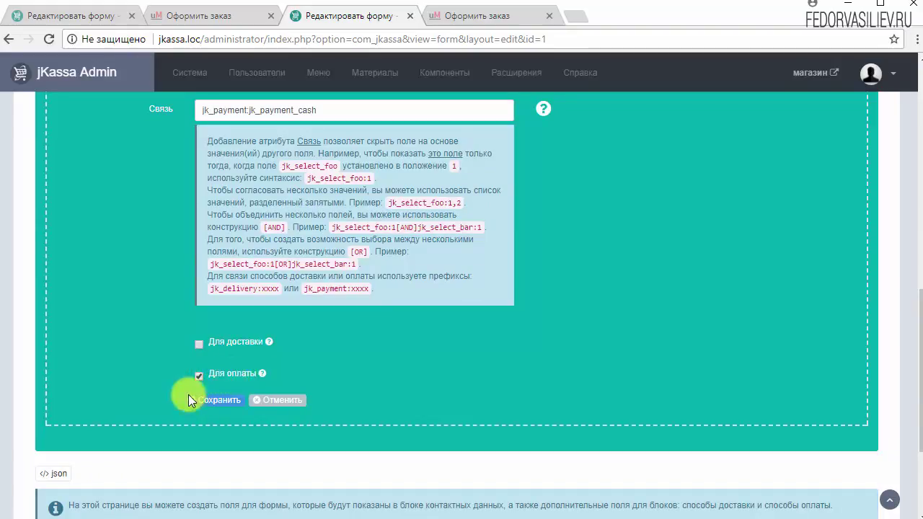
pyautogui.click(209, 403)
pyautogui.scroll(3, 62, 184)
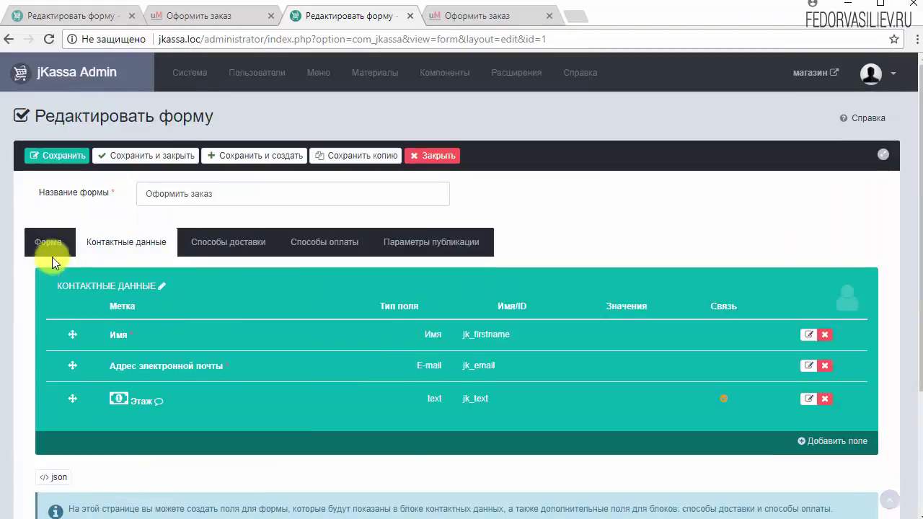
pyautogui.click(63, 155)
# - Reload the checkout and advance through delivery to the payment step to check for the Этаж field under Наличными
pyautogui.click(473, 15)
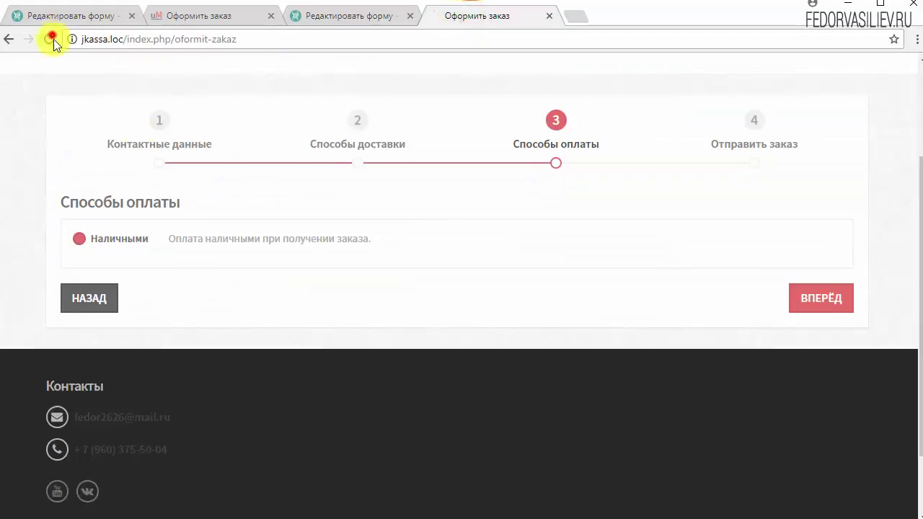
pyautogui.click(49, 39)
pyautogui.click(815, 329)
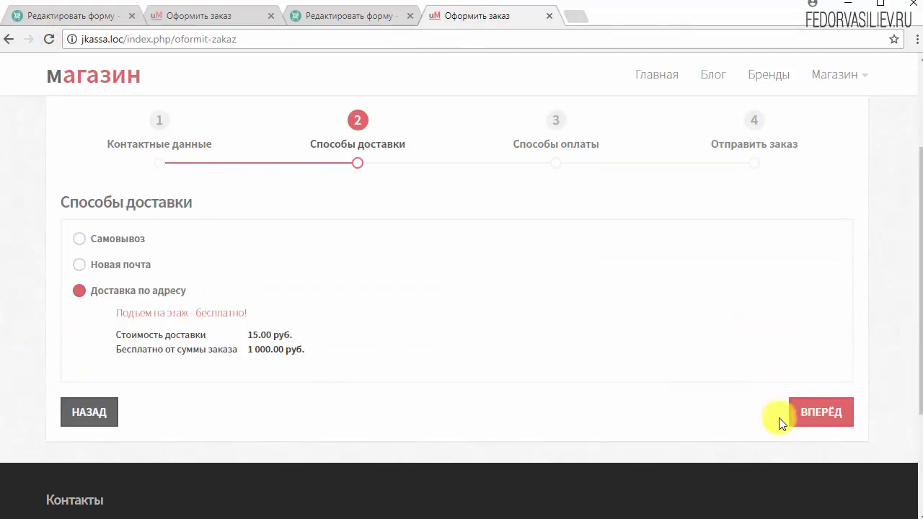
pyautogui.click(797, 424)
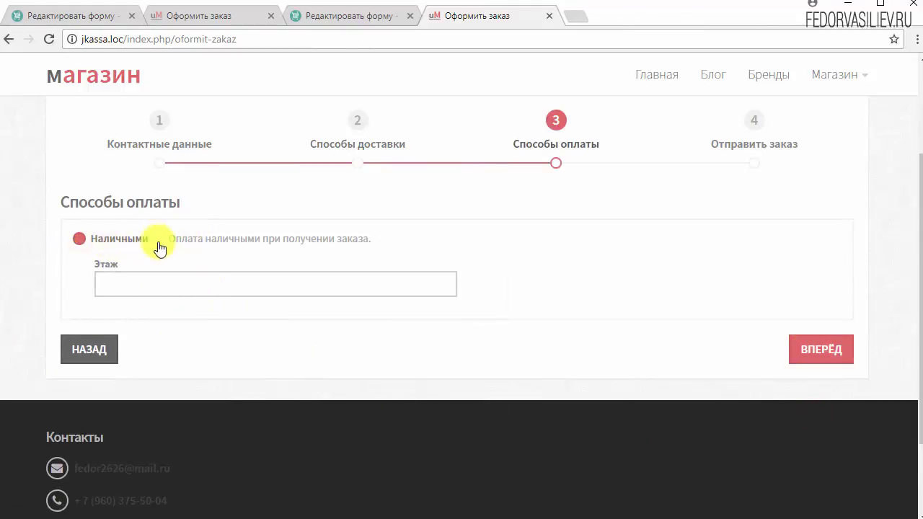
pyautogui.click(119, 284)
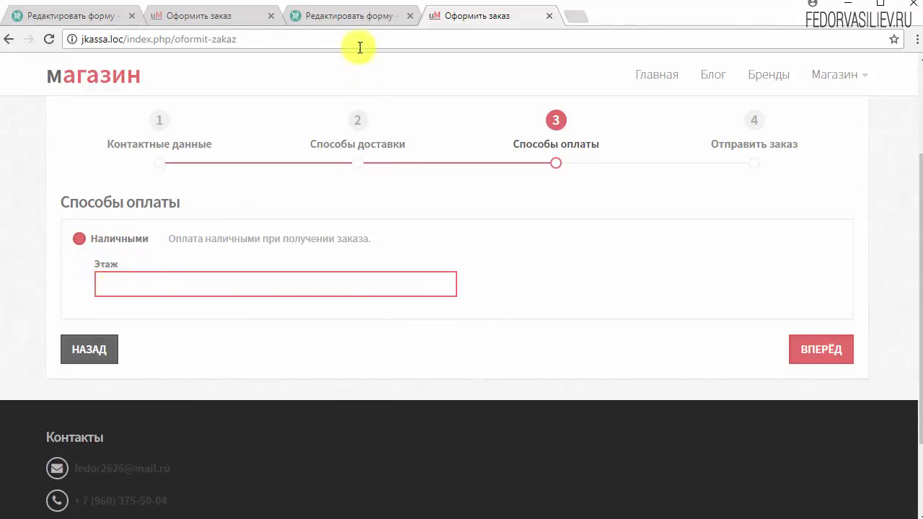
# - Return to the form editor, open the Этаж field to review its Метка, Подсказка and Связь settings, and close it without saving
pyautogui.click(354, 22)
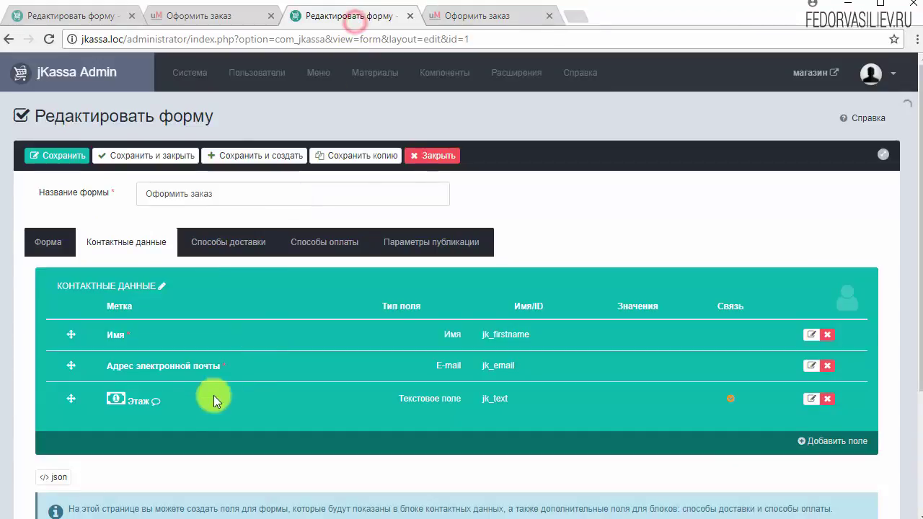
pyautogui.click(809, 398)
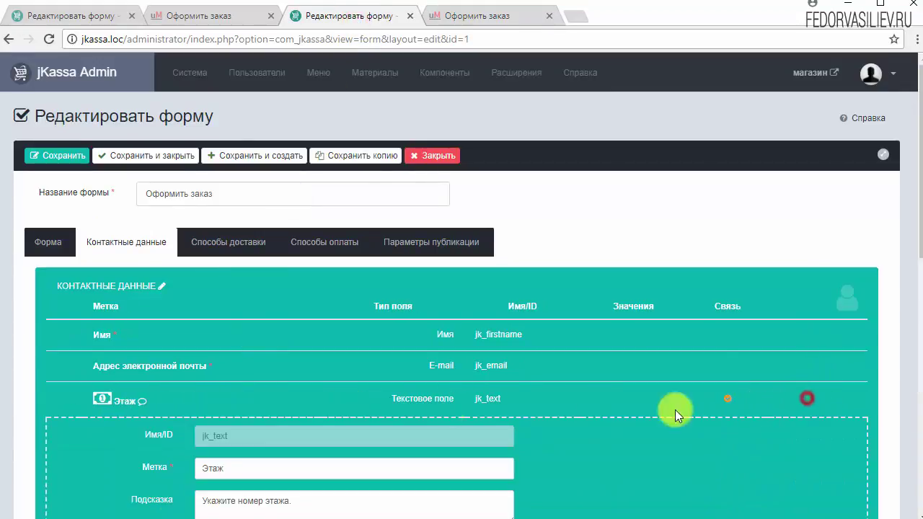
pyautogui.scroll(-3, 675, 409)
pyautogui.moveTo(237, 254); pyautogui.dragTo(152, 252)
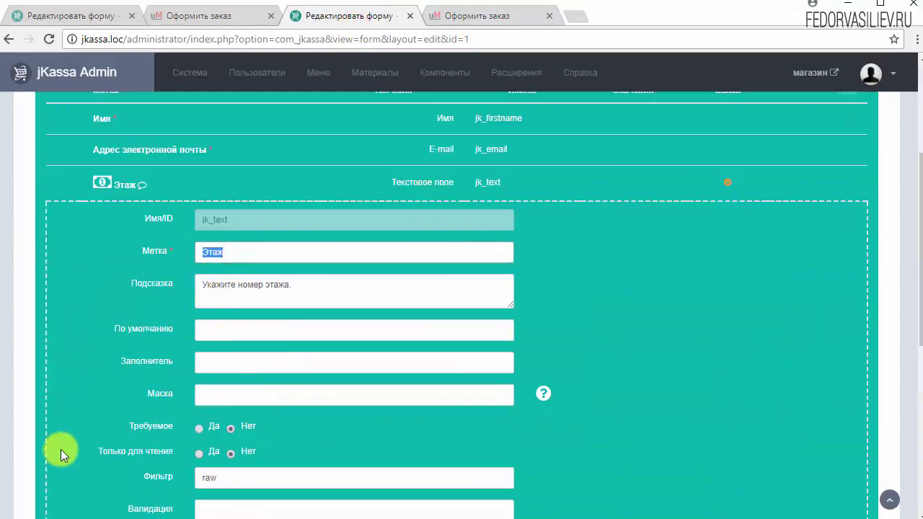
pyautogui.moveTo(312, 284); pyautogui.dragTo(41, 268)
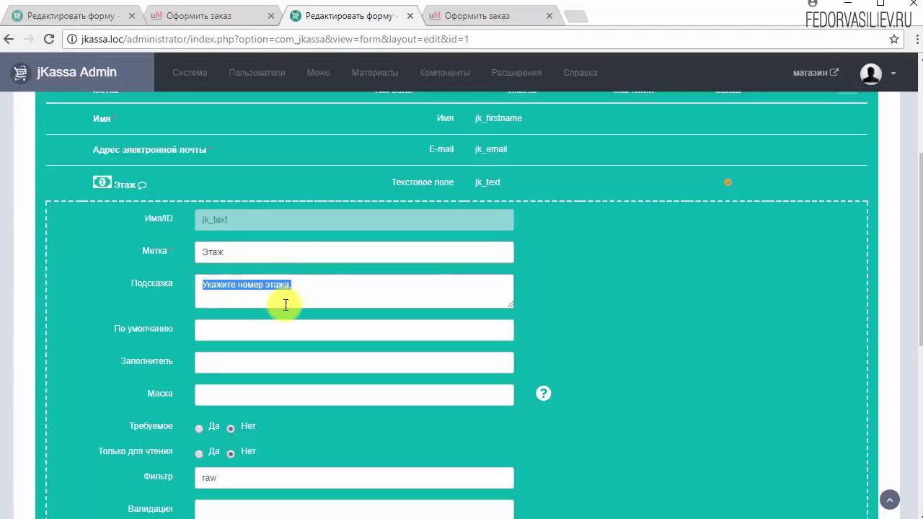
pyautogui.scroll(-2, 284, 309)
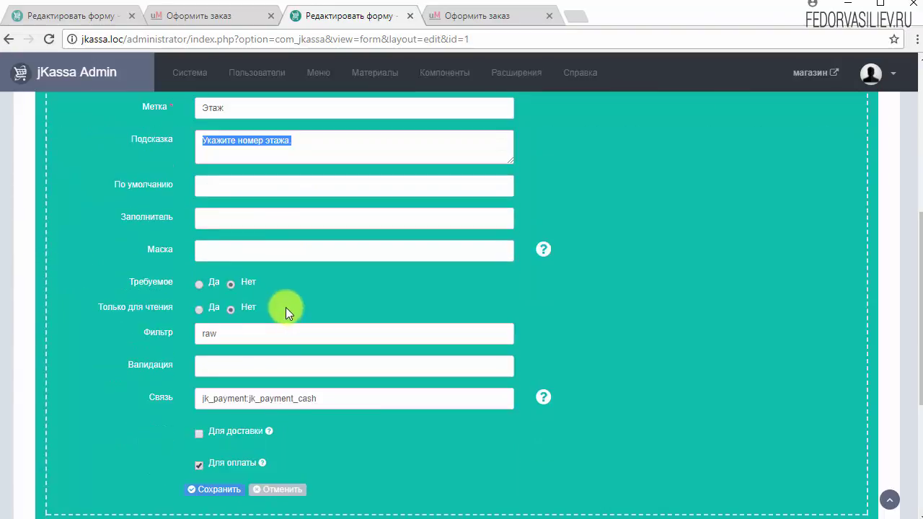
pyautogui.scroll(2, 288, 302)
pyautogui.scroll(-4, 288, 302)
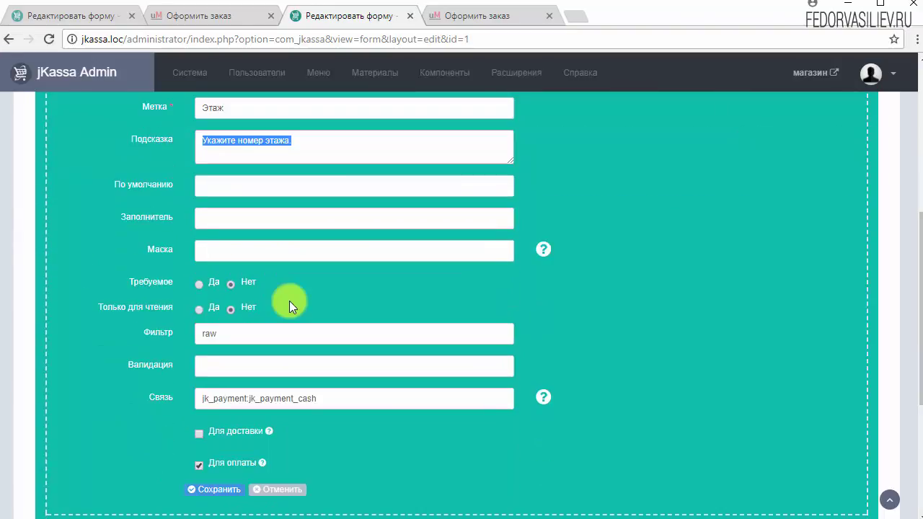
pyautogui.click(299, 346)
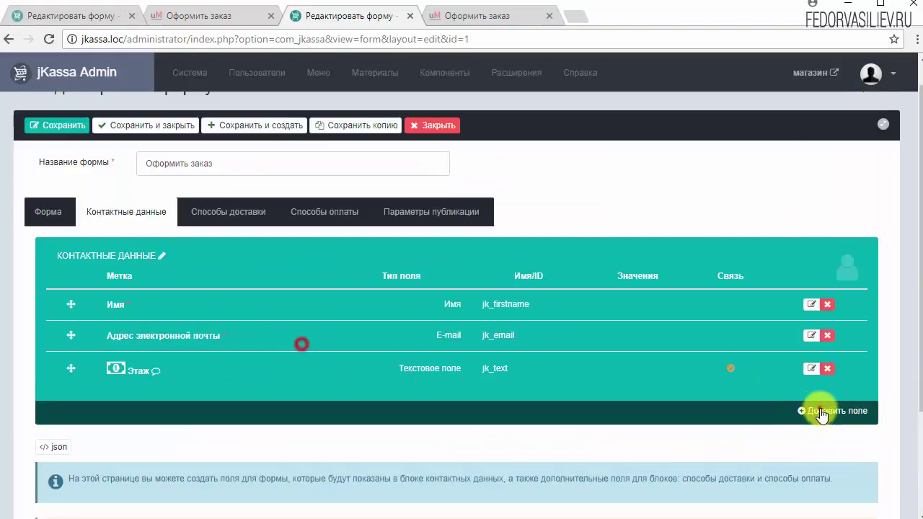
# - Add a new field of type Список to the contact data block
pyautogui.click(819, 354)
pyautogui.click(296, 217)
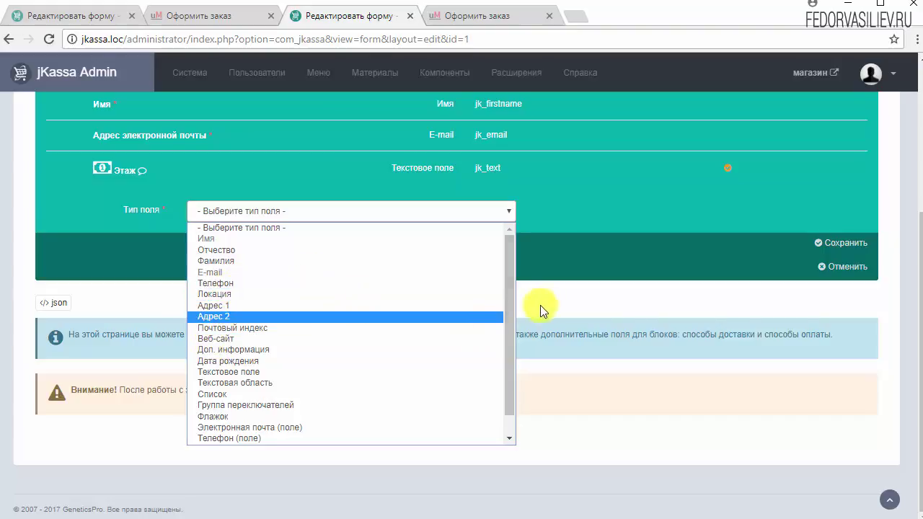
pyautogui.click(589, 300)
pyautogui.scroll(3, 223, 324)
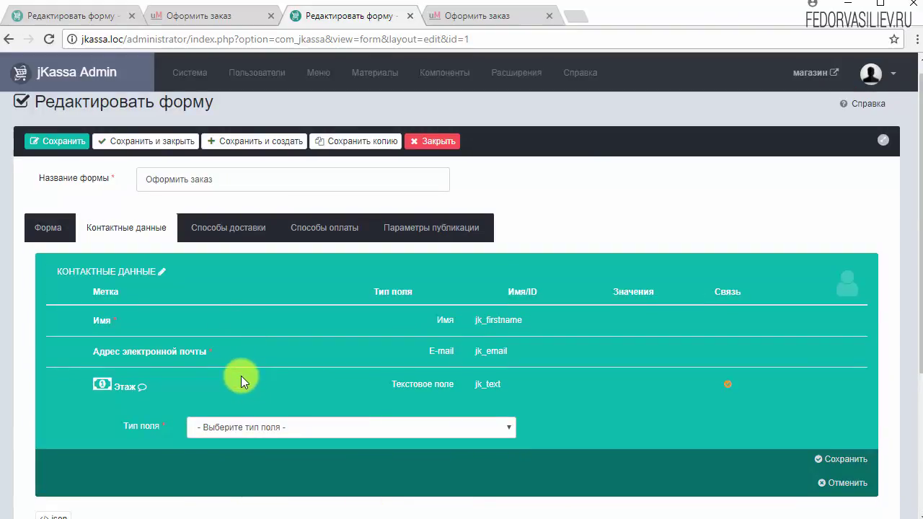
pyautogui.click(488, 427)
pyautogui.scroll(-1, 462, 412)
pyautogui.click(403, 355)
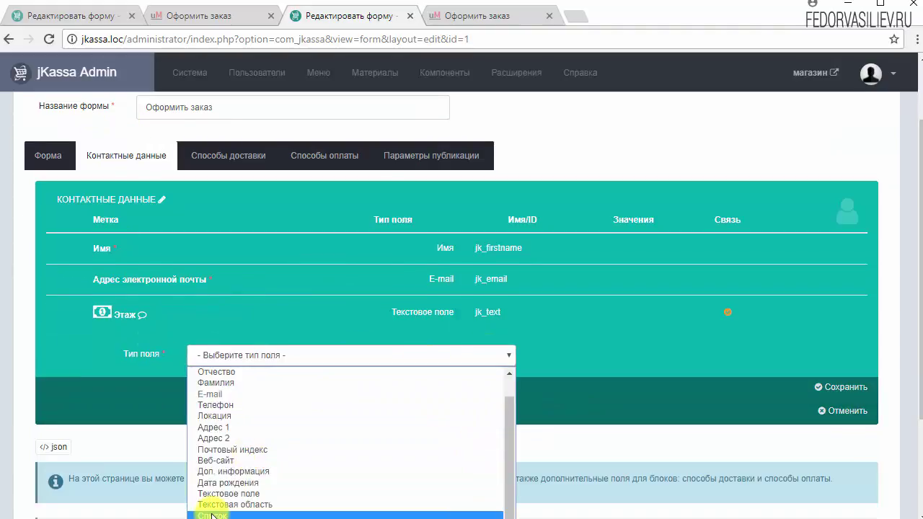
pyautogui.scroll(-2, 580, 361)
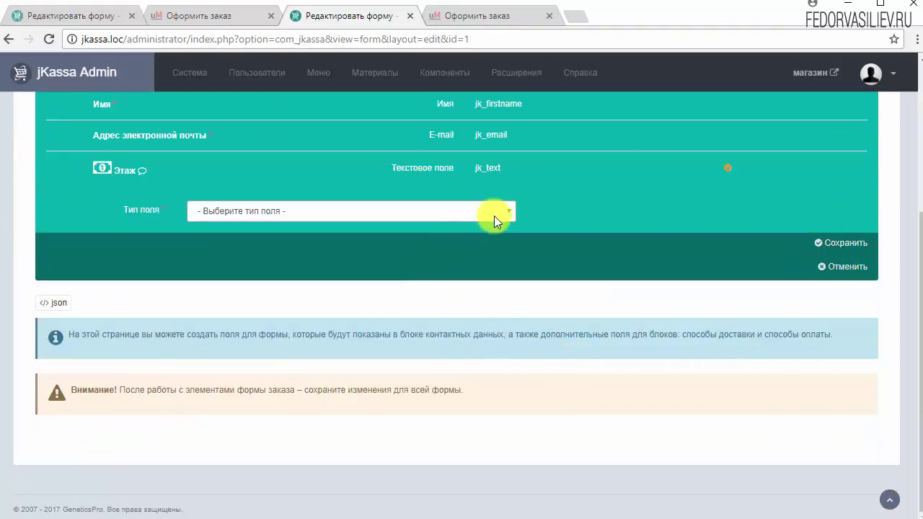
pyautogui.click(494, 216)
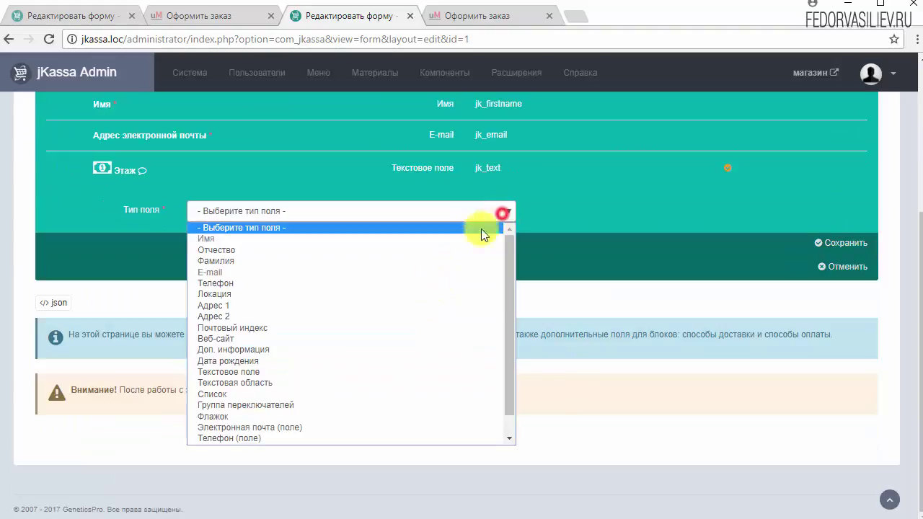
pyautogui.click(218, 394)
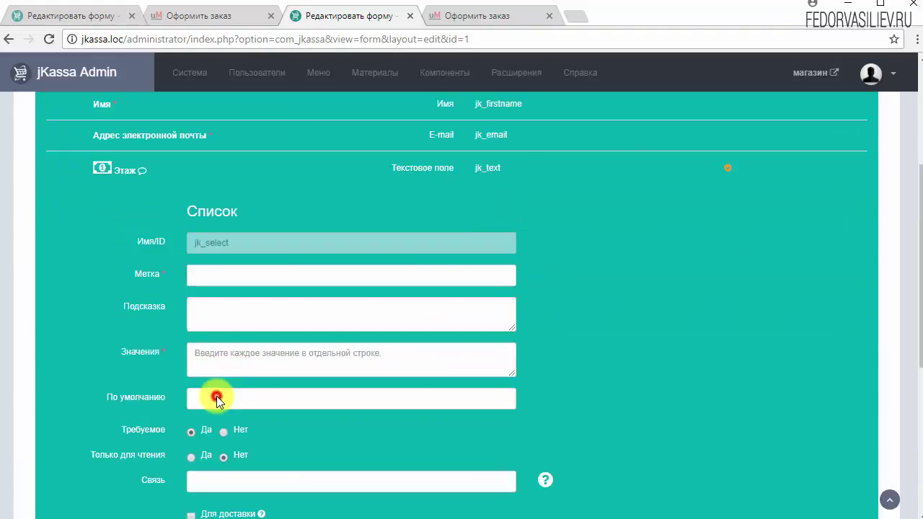
# - Label the list field Выбор and enter the values Выбор 1, Выбор 2 and Выбор 3 on separate lines in an enlarged Значения box
pyautogui.click(202, 277)
pyautogui.write('Выбор')
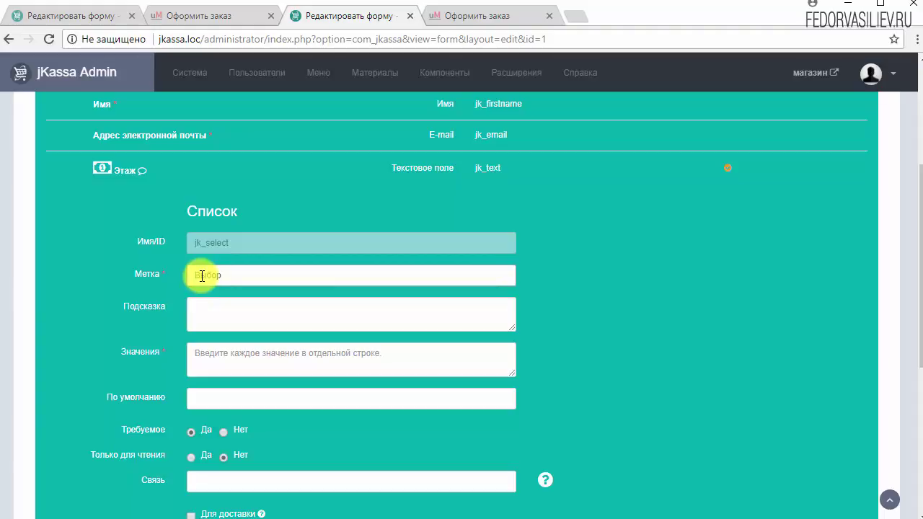
pyautogui.click(220, 359)
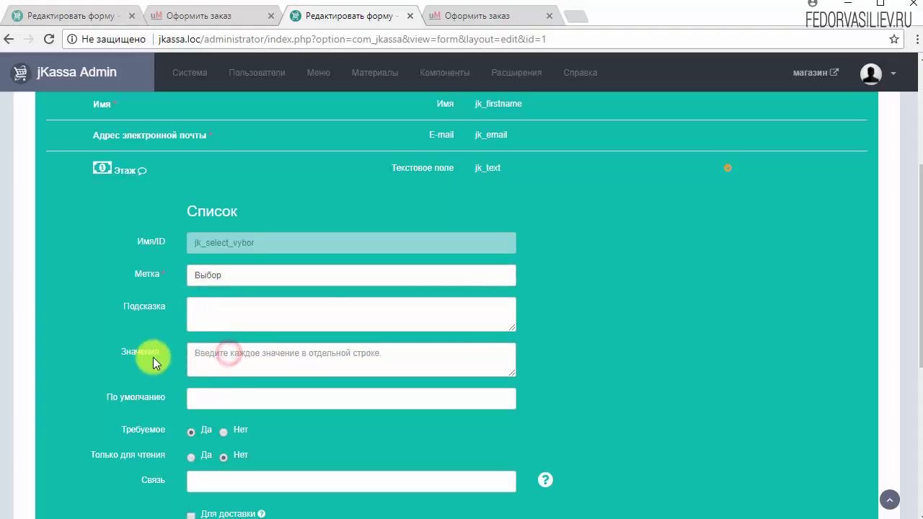
pyautogui.click(293, 355)
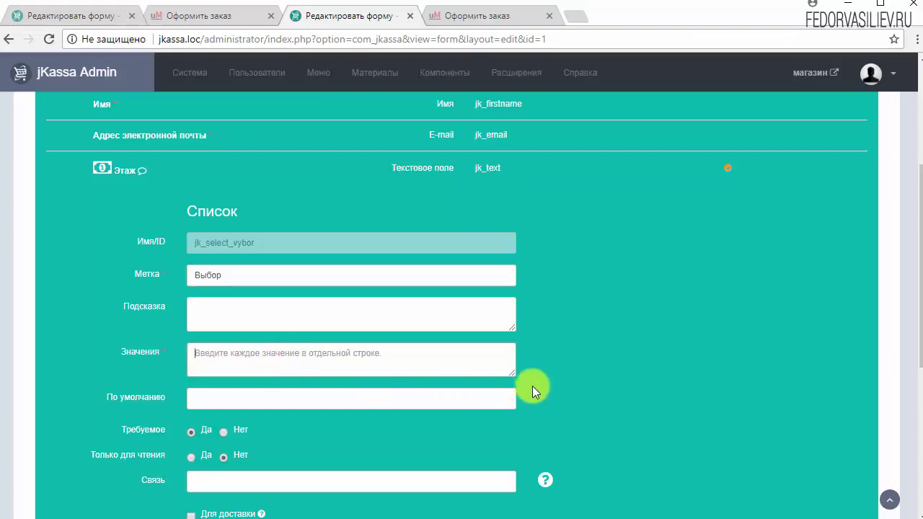
pyautogui.moveTo(513, 375); pyautogui.dragTo(510, 418)
pyautogui.write('В')
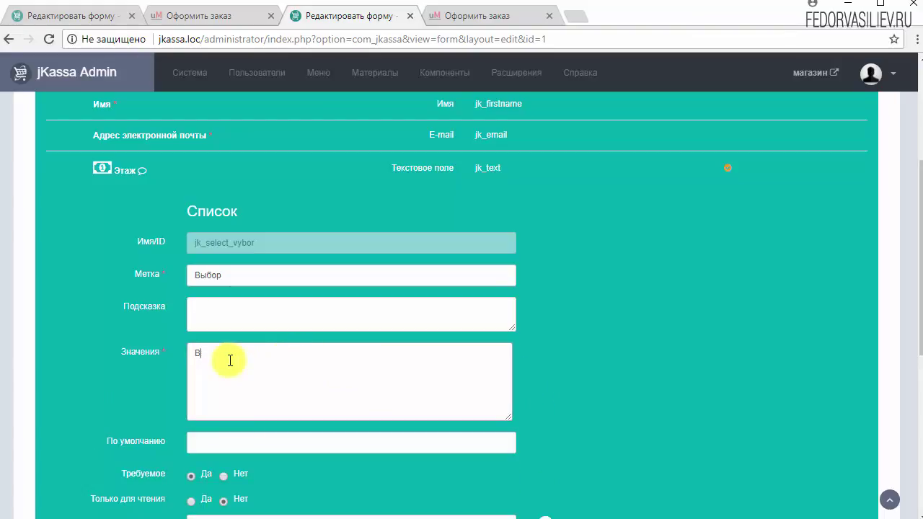
pyautogui.write('ыбор 1')
pyautogui.moveTo(243, 352); pyautogui.dragTo(173, 352)
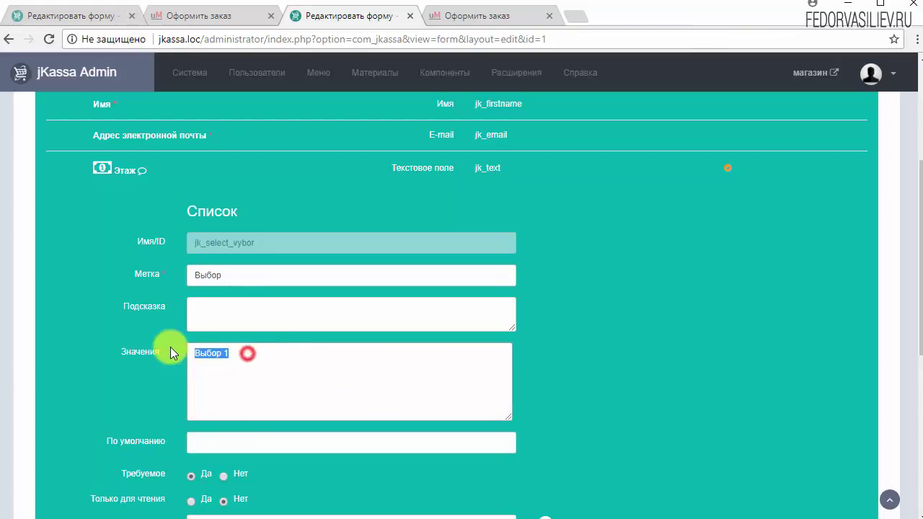
pyautogui.click(254, 351)
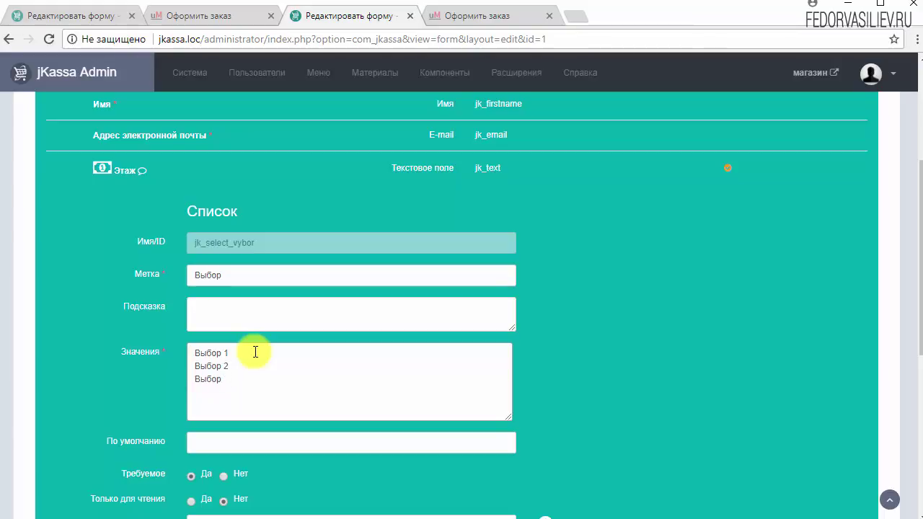
# - Set Требуемое to Нет for the Выбор list, save the field, and save the whole order form
pyautogui.scroll(-3, 260, 351)
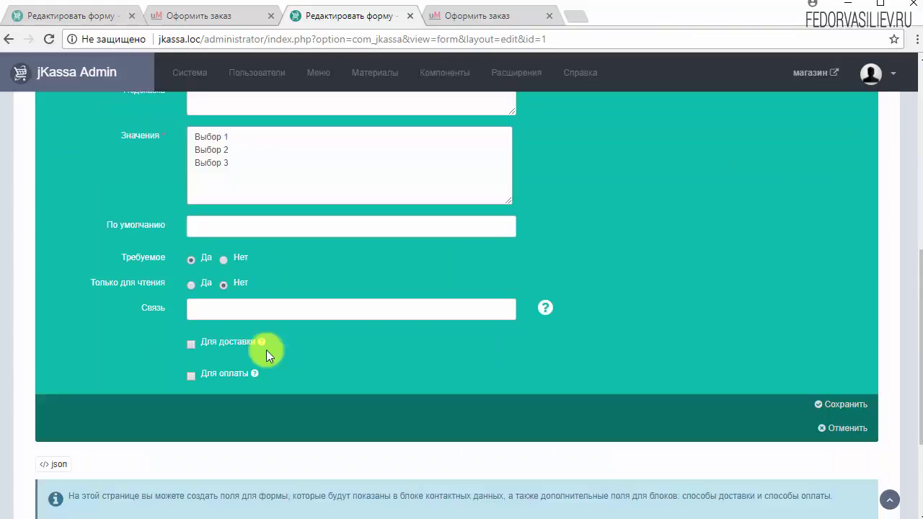
pyautogui.click(224, 261)
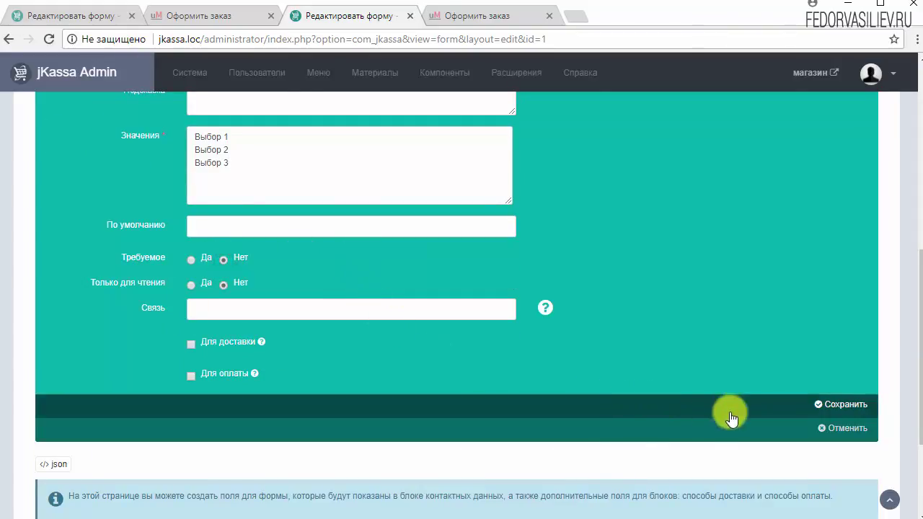
pyautogui.click(836, 404)
pyautogui.scroll(3, 638, 397)
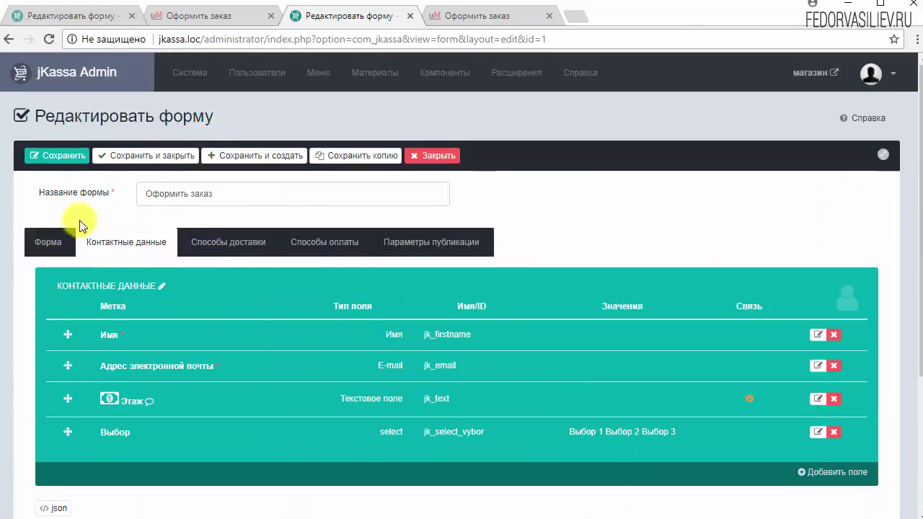
pyautogui.click(59, 156)
# - Reload the checkout page and test the Выбор list by choosing Выбор 1, Выбор 2 and Выбор 3 in turn
pyautogui.click(448, 15)
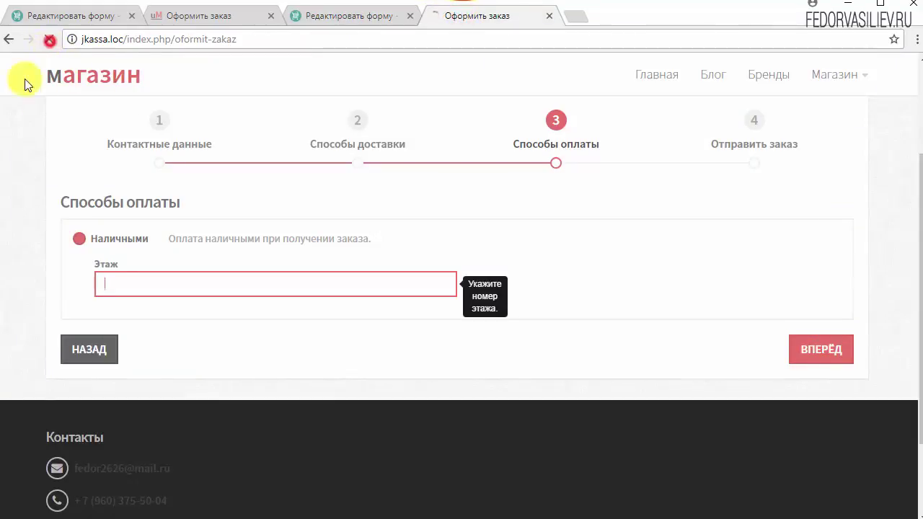
pyautogui.click(49, 39)
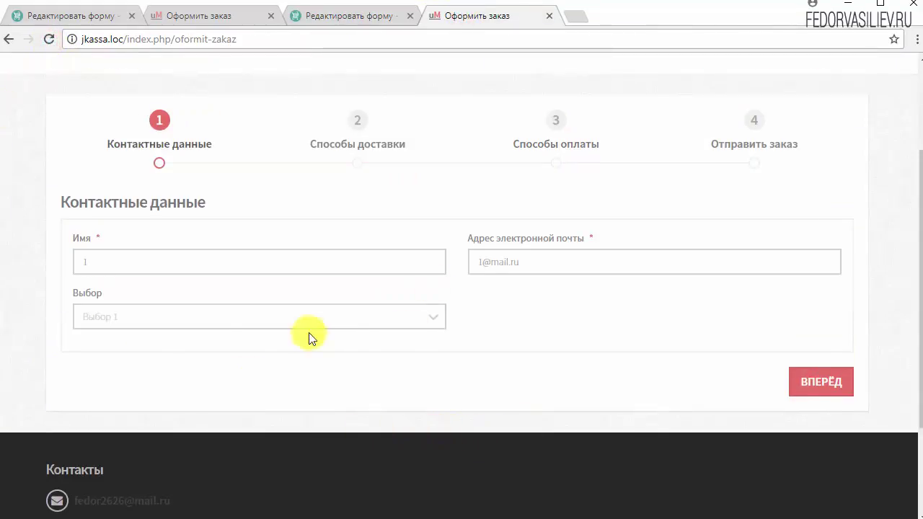
pyautogui.click(157, 320)
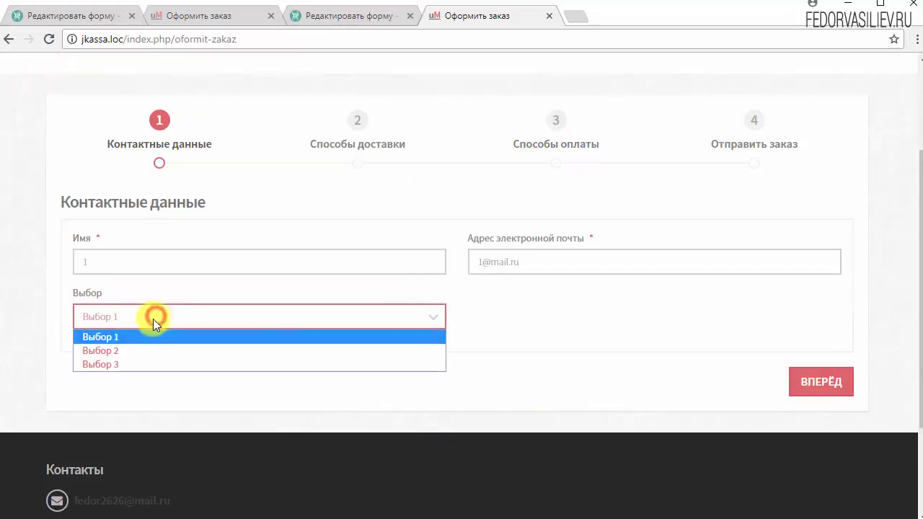
pyautogui.click(107, 337)
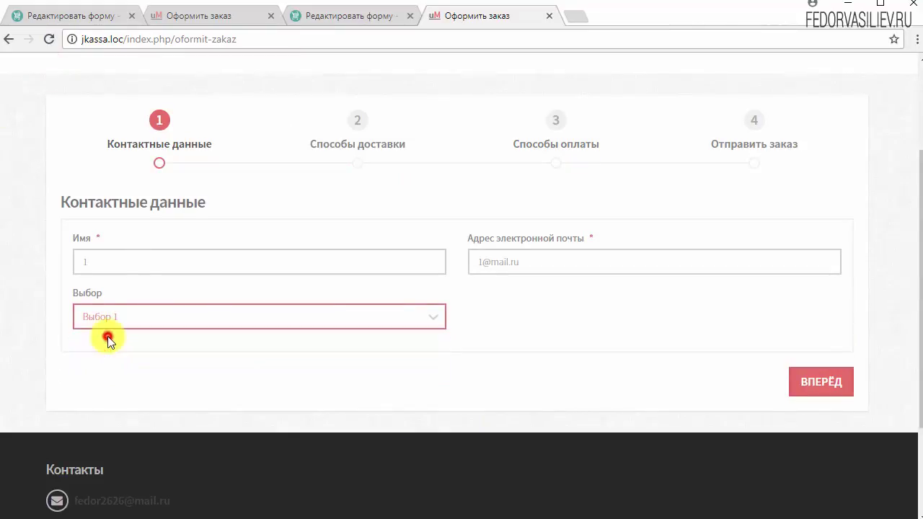
pyautogui.click(110, 319)
pyautogui.click(101, 356)
pyautogui.click(98, 318)
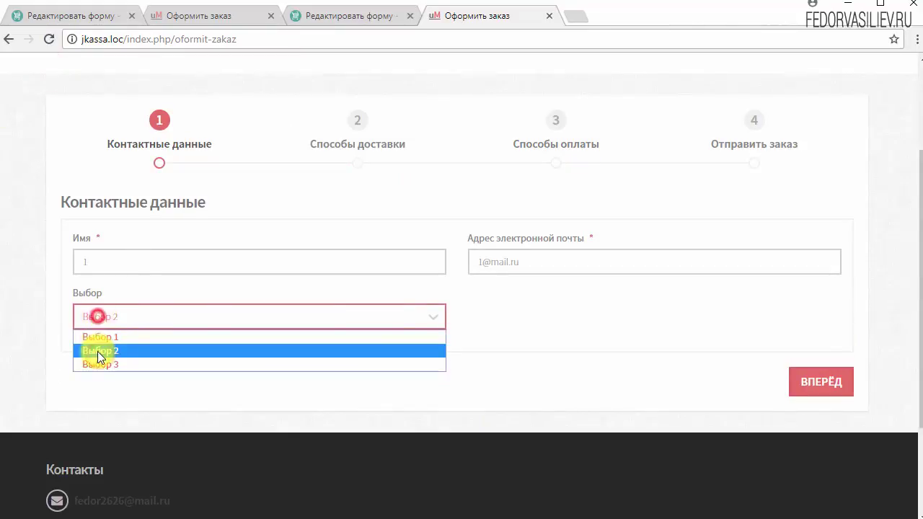
pyautogui.click(97, 362)
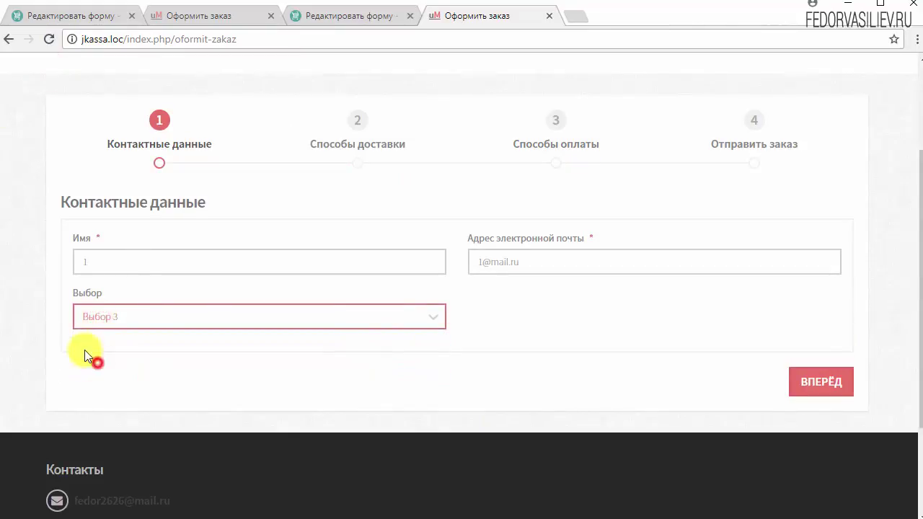
pyautogui.click(108, 317)
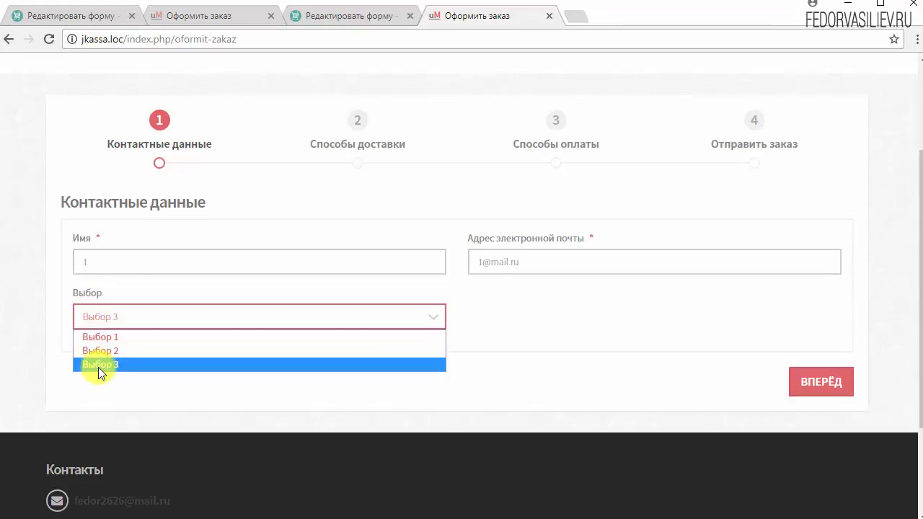
pyautogui.click(551, 339)
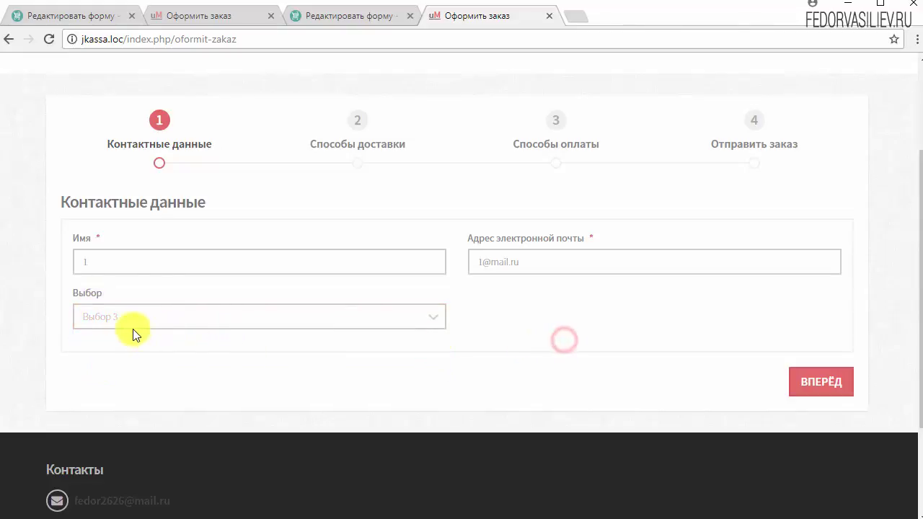
# - Choose Выбор 1, Выбор 2 and Выбор 3 in the checkout's Выбор list once more and reopen the list to inspect its options
pyautogui.click(96, 316)
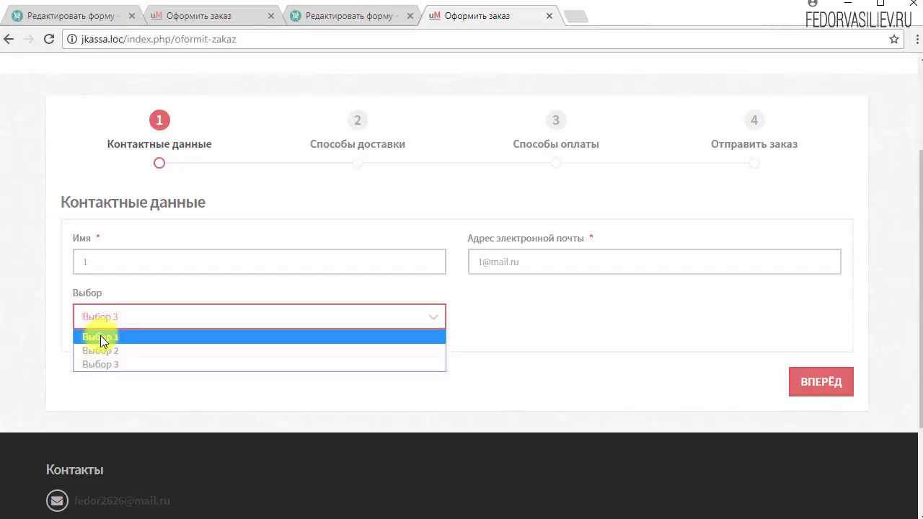
pyautogui.click(87, 339)
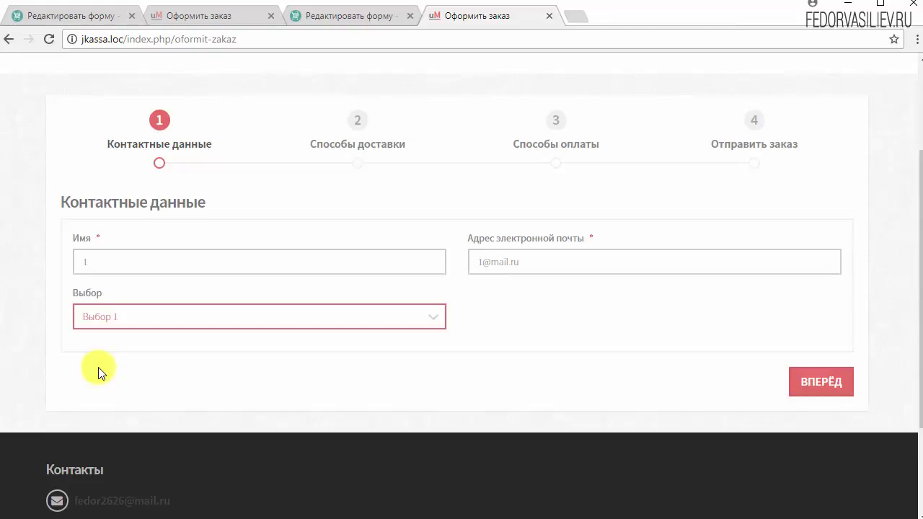
pyautogui.click(117, 318)
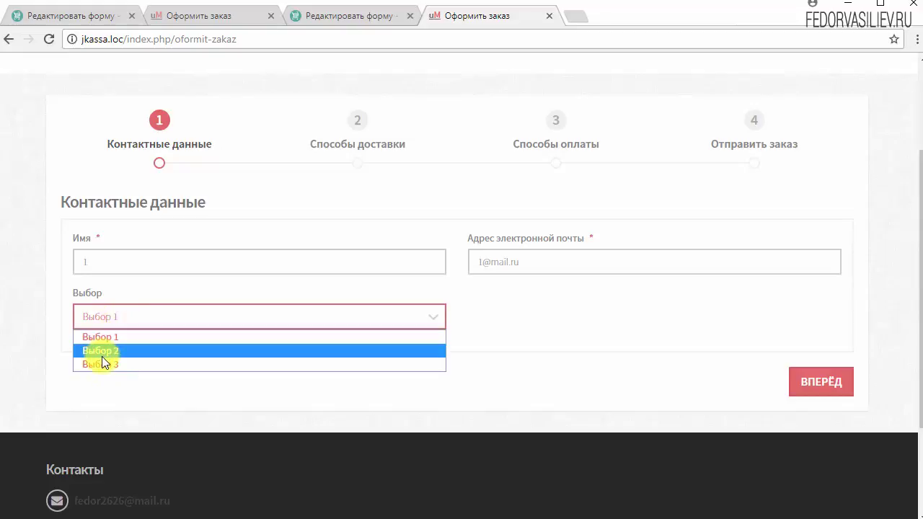
pyautogui.click(105, 350)
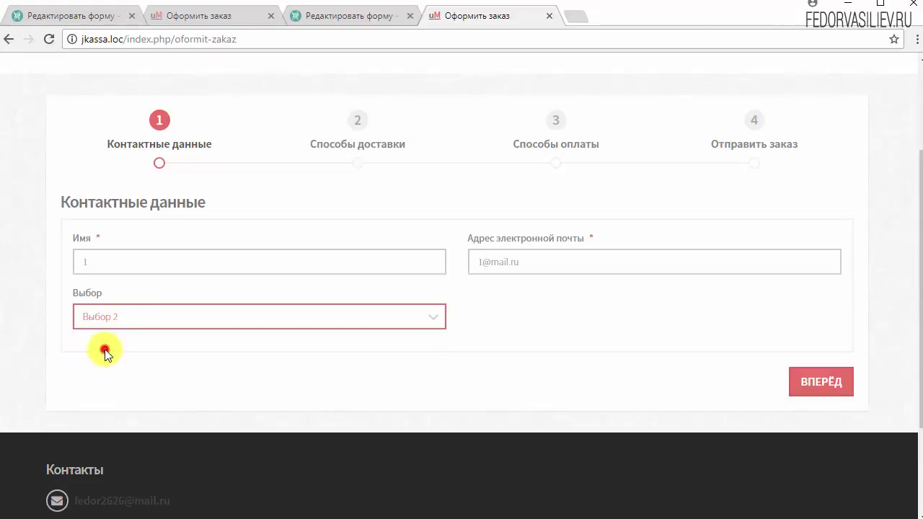
pyautogui.click(111, 327)
pyautogui.click(102, 363)
pyautogui.click(113, 322)
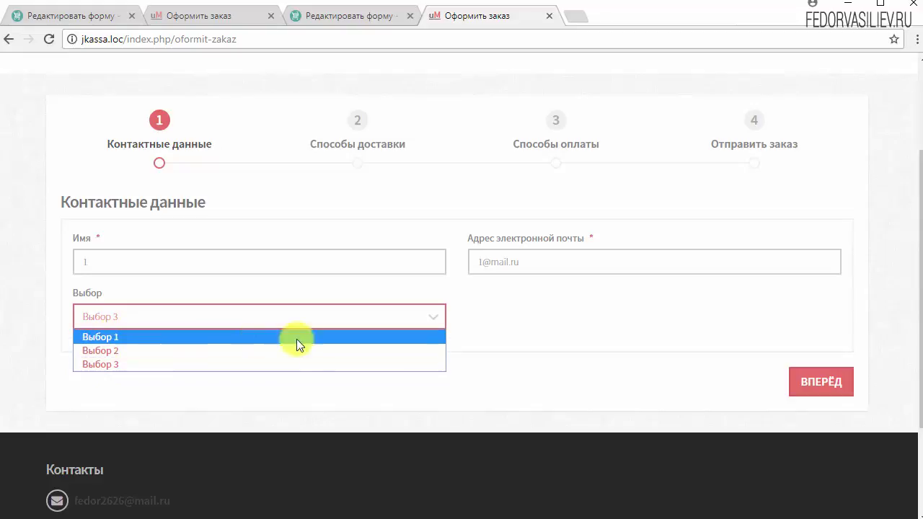
pyautogui.click(503, 318)
pyautogui.click(152, 316)
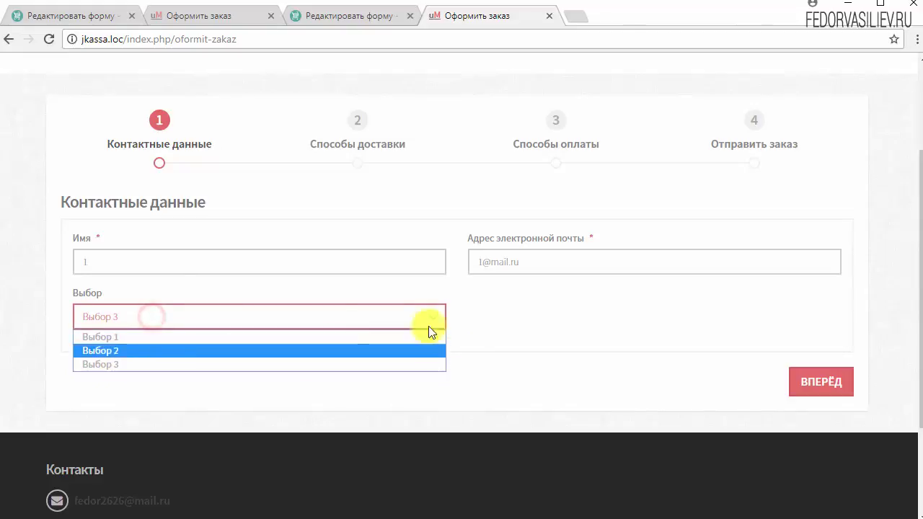
pyautogui.click(545, 310)
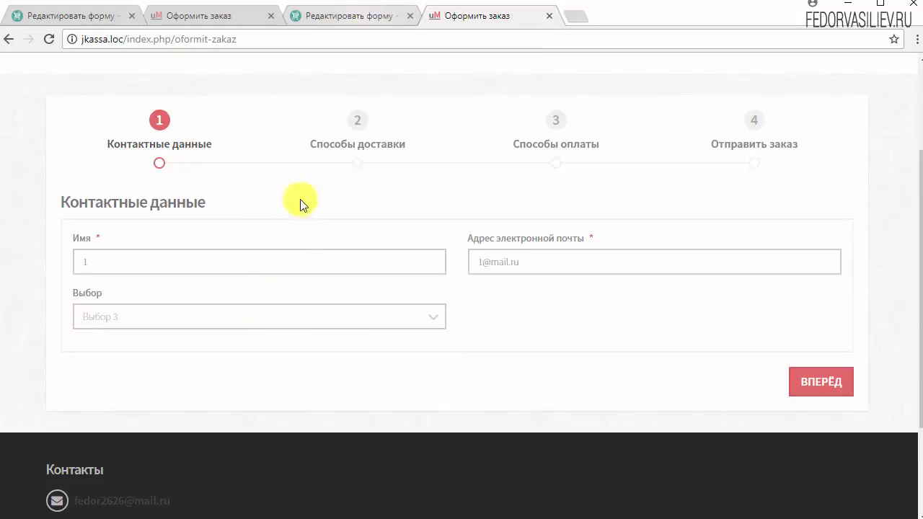
pyautogui.click(159, 323)
pyautogui.click(158, 319)
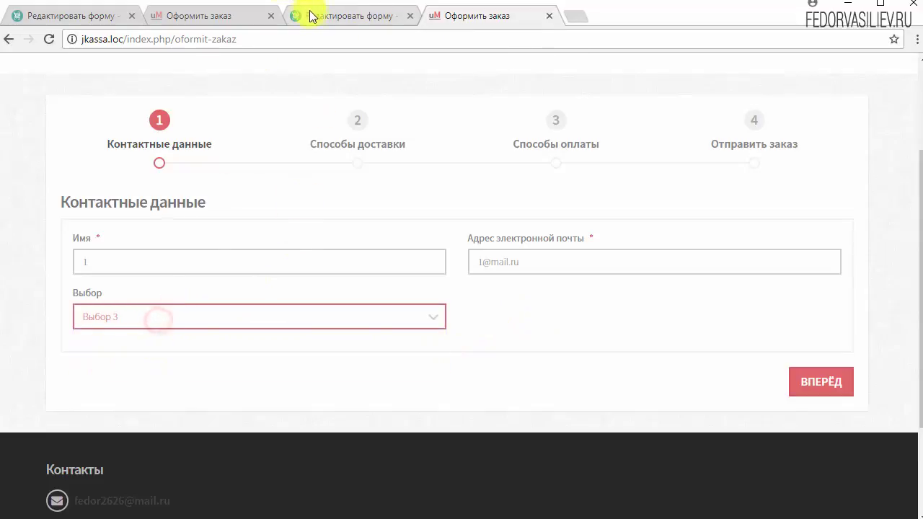
# - Return to the order form editor and add a new field of type Текстовое поле to the contact data block
pyautogui.click(310, 17)
pyautogui.scroll(-1, 268, 416)
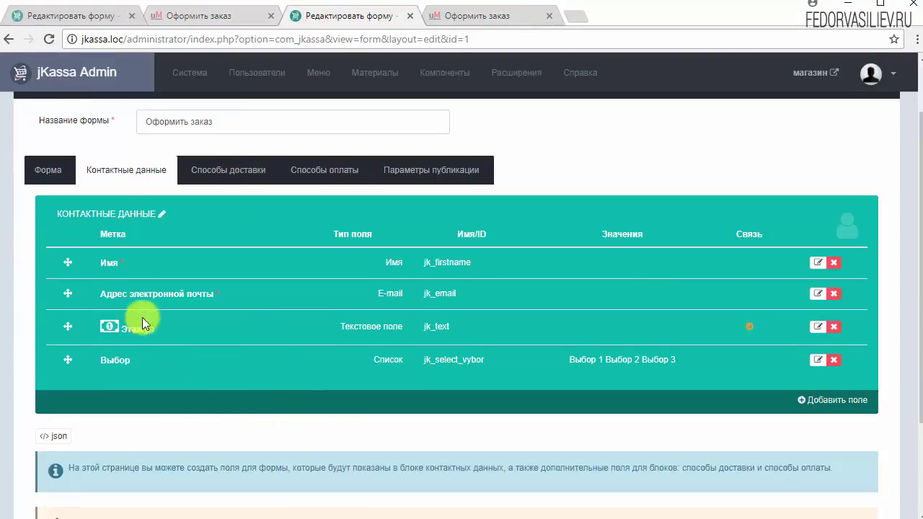
pyautogui.click(806, 398)
pyautogui.scroll(-3, 744, 389)
pyautogui.click(231, 210)
pyautogui.click(229, 372)
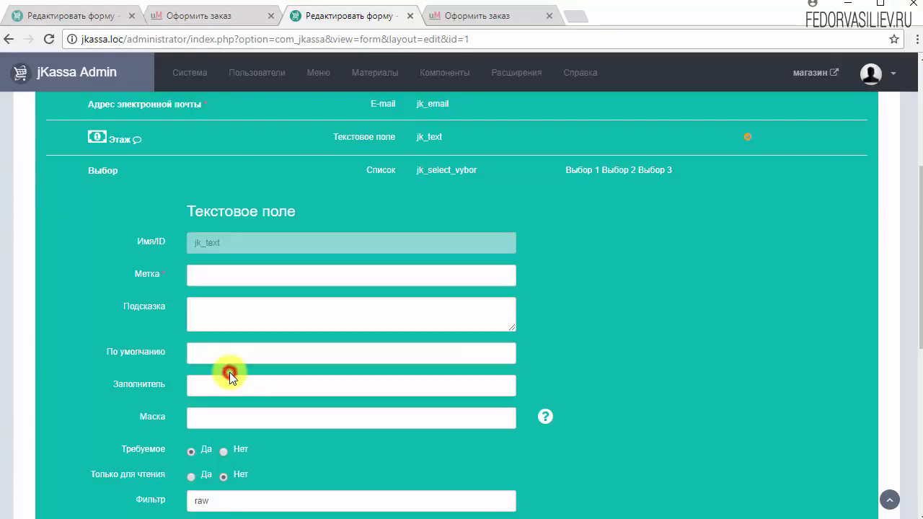
# - Label the new text field тест, set Требуемое to Нет, and save both the field and the whole order form
pyautogui.click(223, 282)
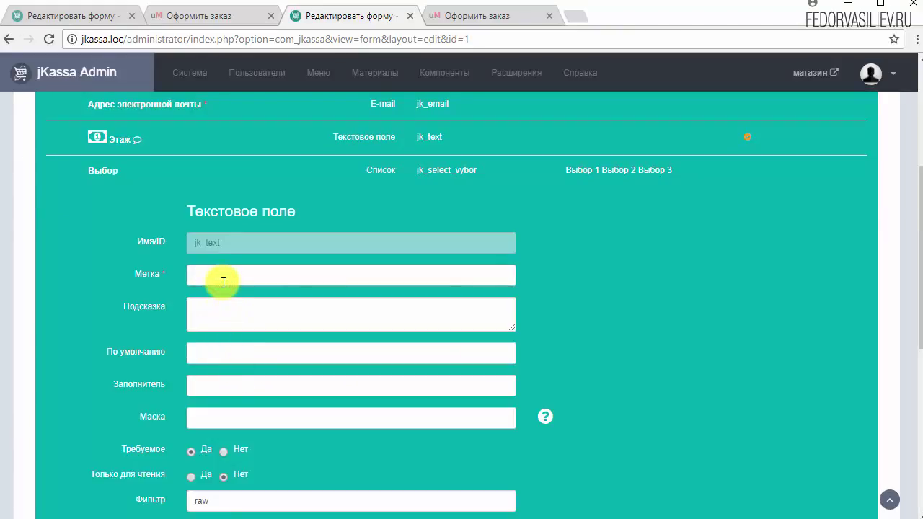
pyautogui.write('тест')
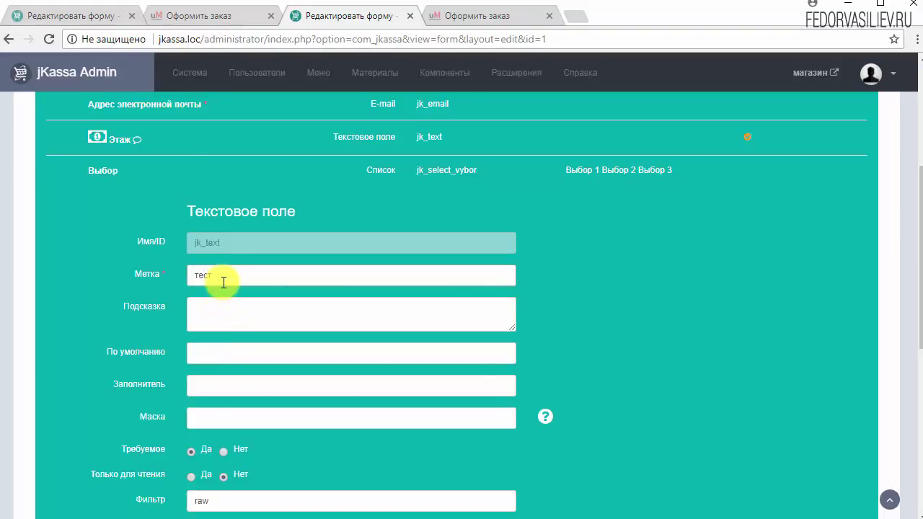
pyautogui.scroll(-1, 225, 331)
pyautogui.click(223, 380)
pyautogui.scroll(-2, 303, 378)
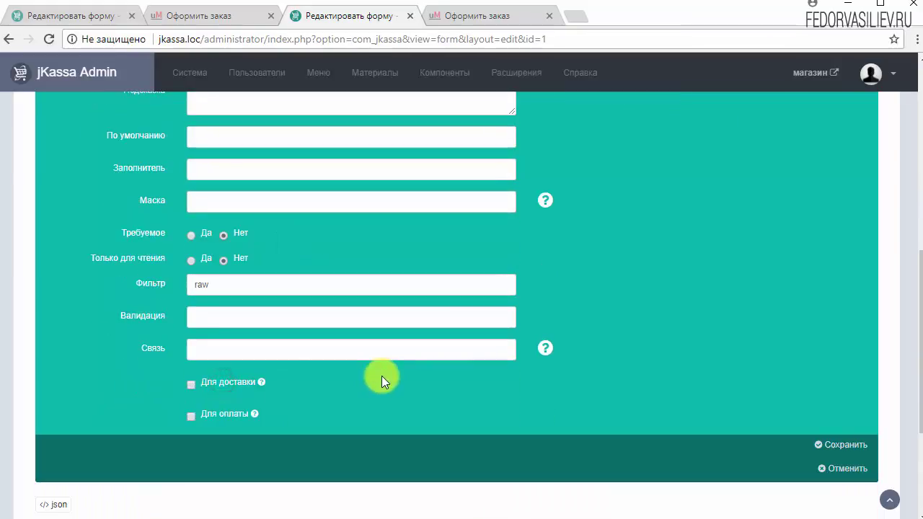
pyautogui.click(818, 444)
pyautogui.scroll(3, 644, 392)
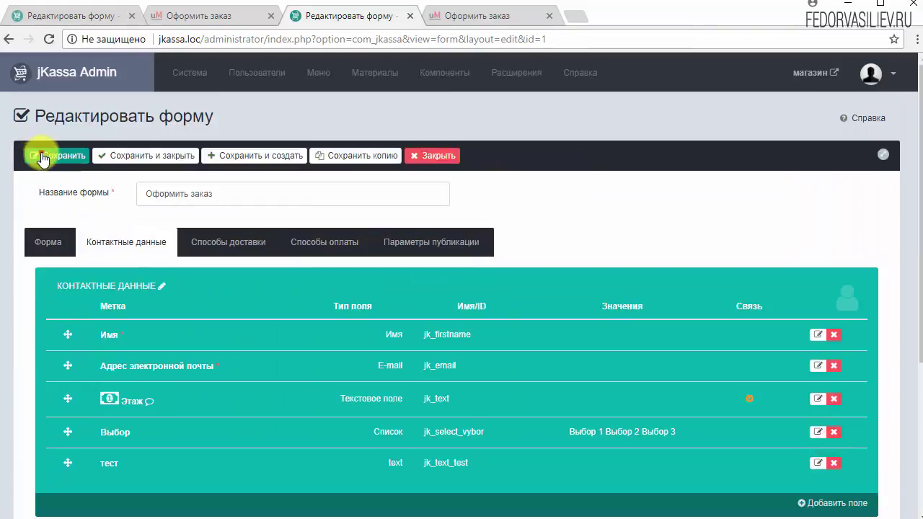
pyautogui.click(42, 158)
# - Reload the checkout page and check the тест field alongside the options of the Выбор list
pyautogui.click(472, 16)
pyautogui.click(47, 41)
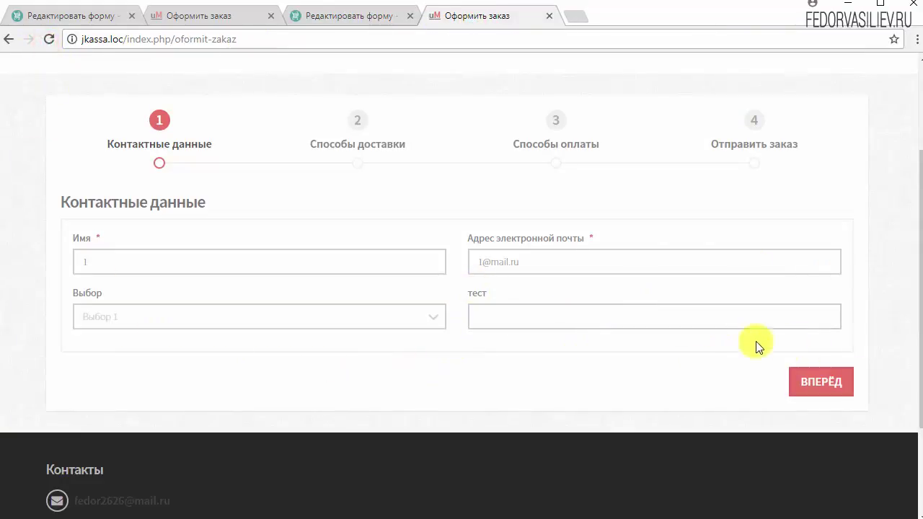
pyautogui.click(559, 316)
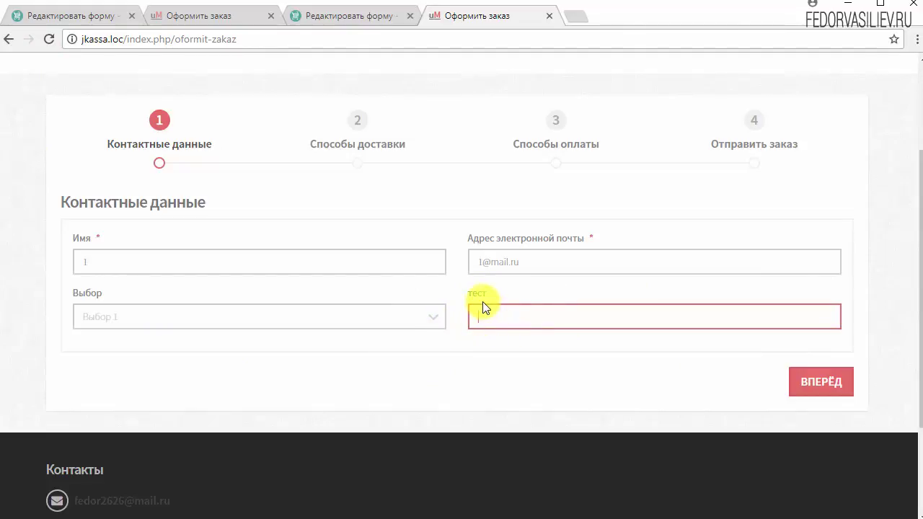
pyautogui.click(437, 318)
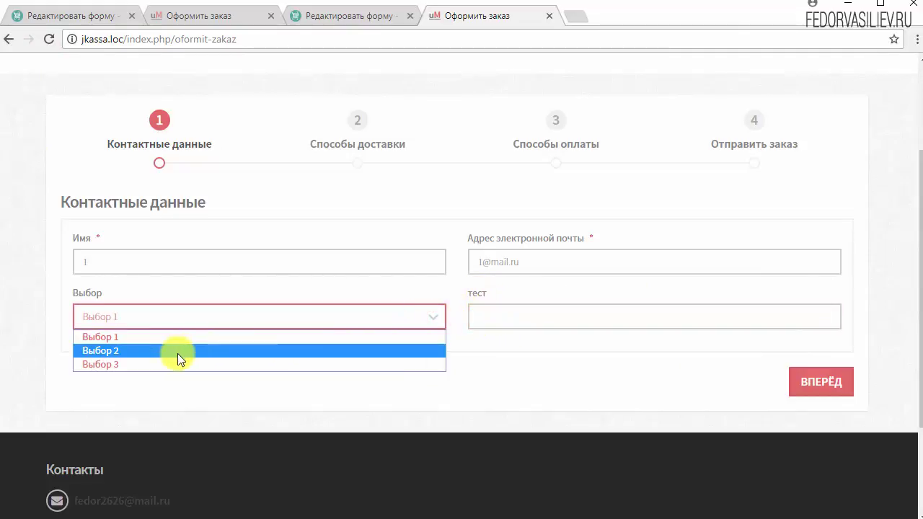
pyautogui.click(109, 351)
# - Copy the Имя/ID value jk_select_vybor of the Выбор list in the order form editor
pyautogui.hotkey('ctrl', 'shift', 'Tab')
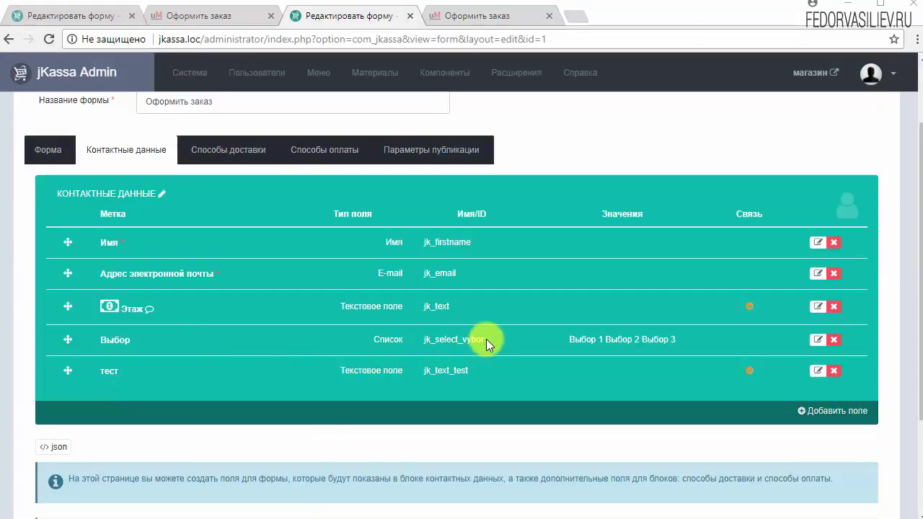
pyautogui.moveTo(486, 339); pyautogui.dragTo(422, 340)
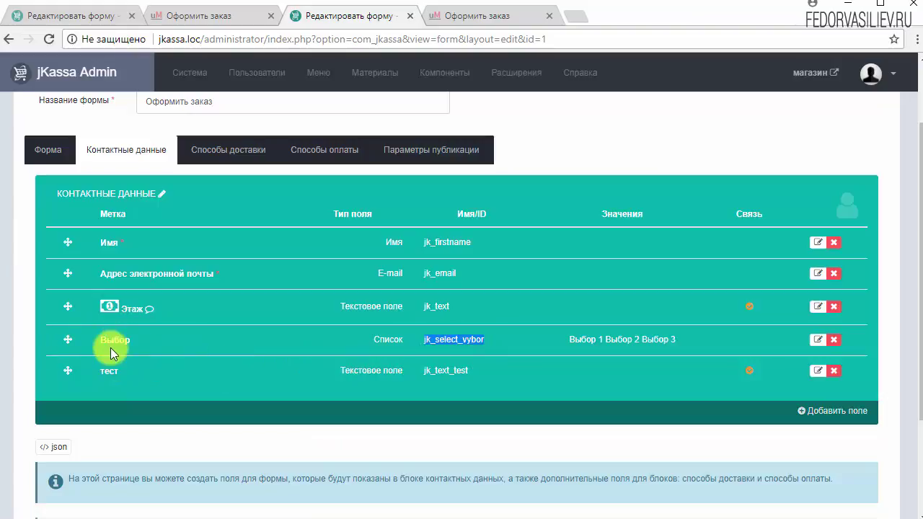
pyautogui.rightClick(438, 338)
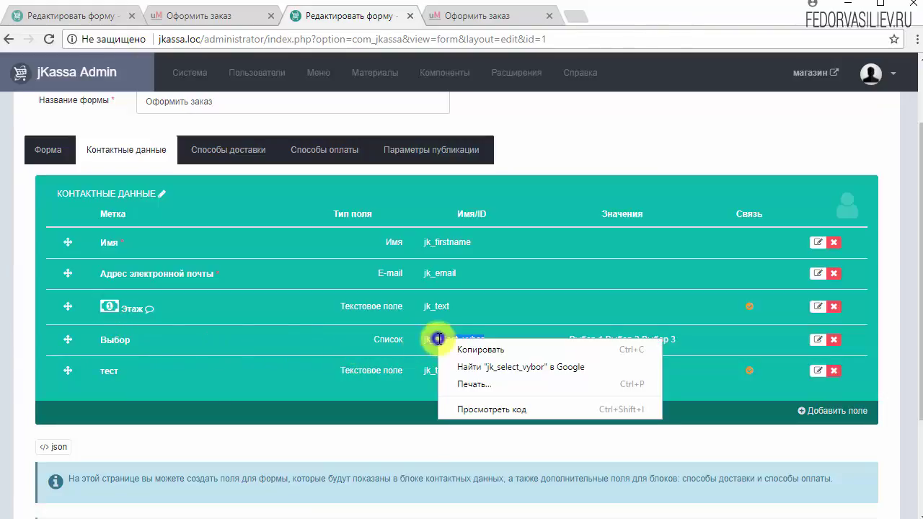
pyautogui.click(469, 350)
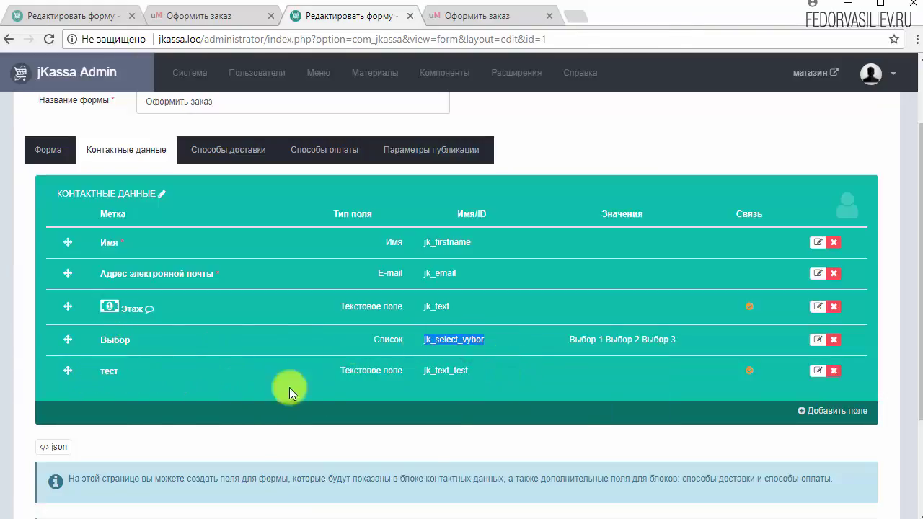
# - Open the тест field for editing and enter the copied ID with a colon, jk_select_vybor:, as its Связь
pyautogui.click(817, 372)
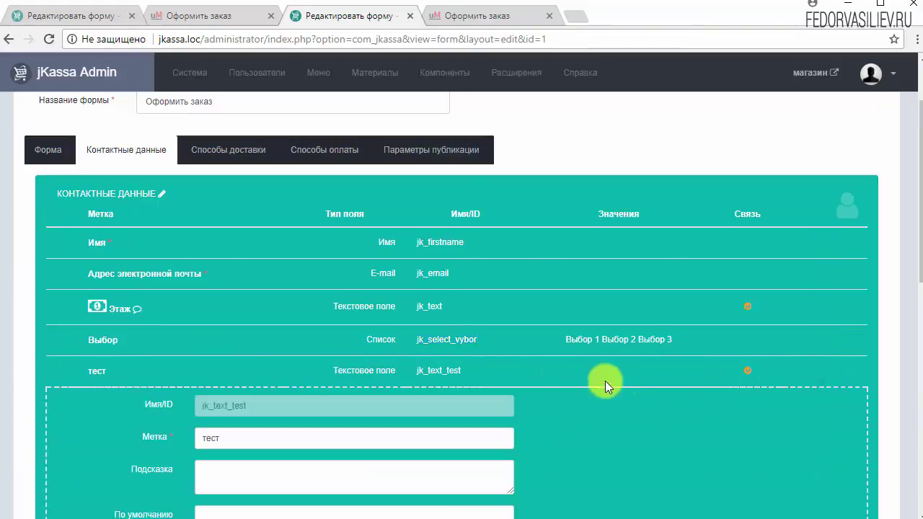
pyautogui.scroll(-5, 605, 381)
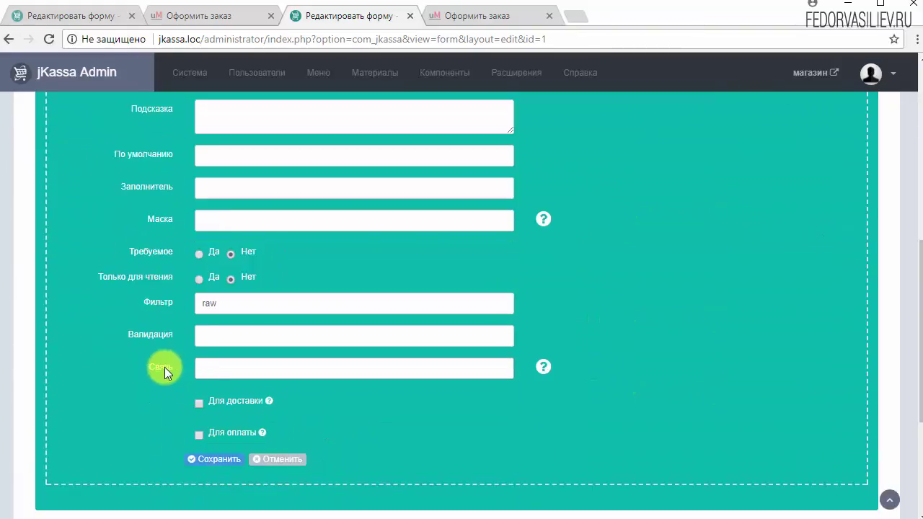
pyautogui.rightClick(243, 368)
pyautogui.click(281, 452)
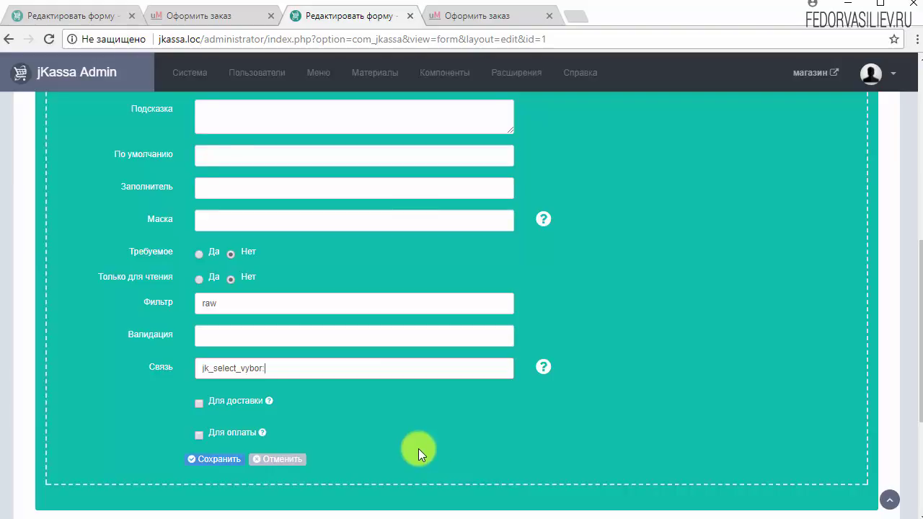
pyautogui.scroll(4, 586, 363)
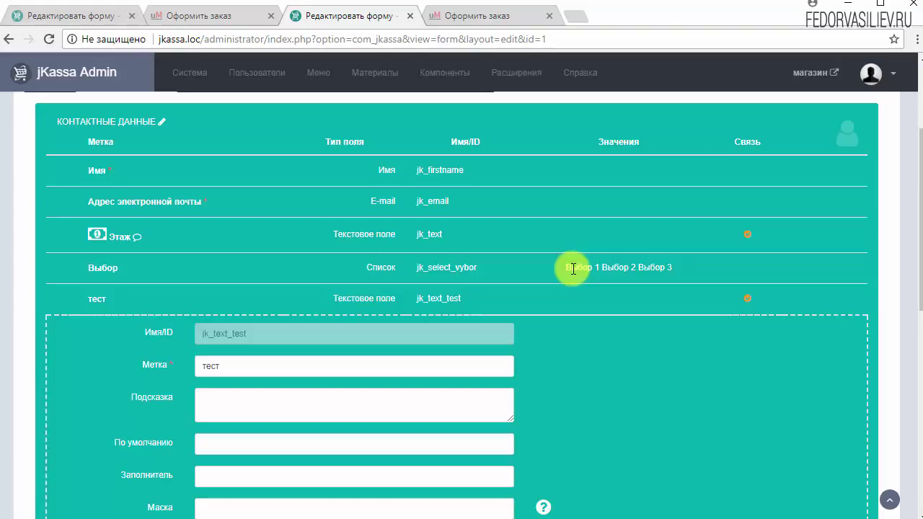
pyautogui.scroll(-3, 604, 354)
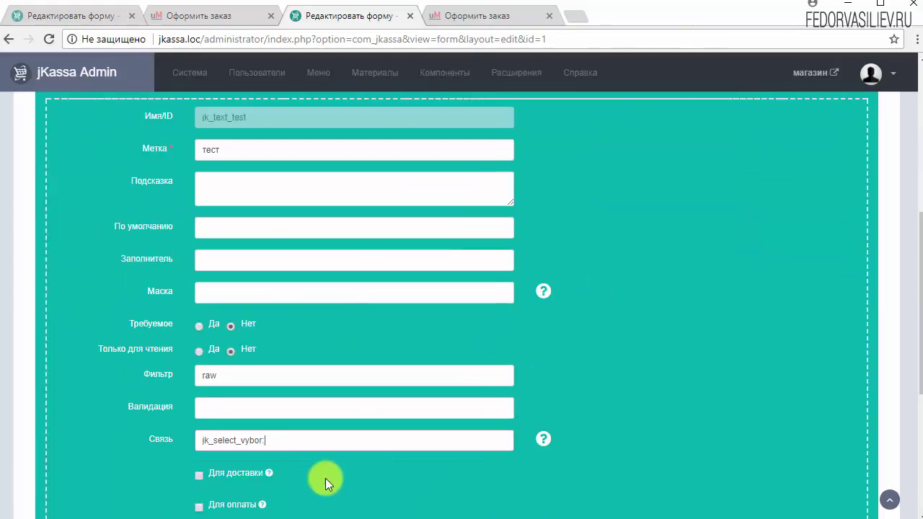
pyautogui.click(283, 441)
pyautogui.write(':')
# - Copy the value Выбор 2 from the Выбор list and append it to the тест field's Связь, giving jk_select_vybor:Выбор 2
pyautogui.scroll(5, 526, 382)
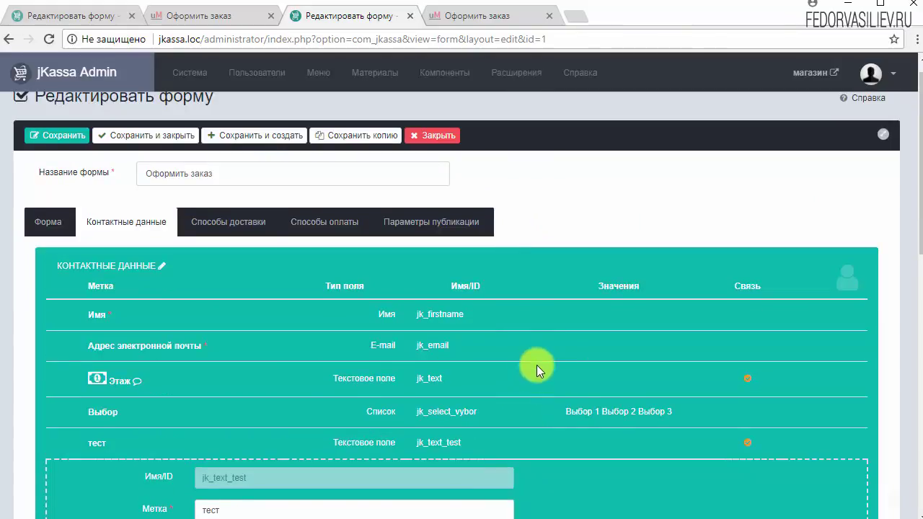
pyautogui.moveTo(636, 412); pyautogui.dragTo(606, 413)
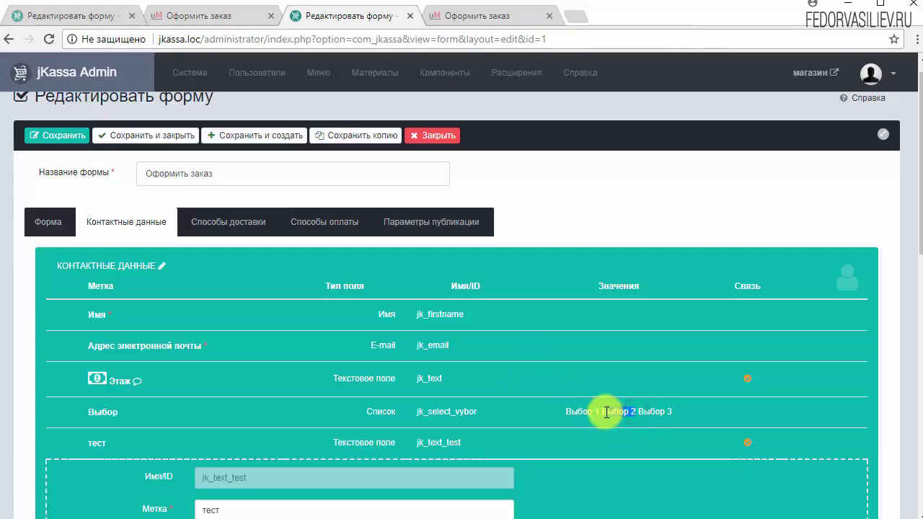
pyautogui.rightClick(603, 412)
pyautogui.click(605, 420)
pyautogui.scroll(-6, 591, 430)
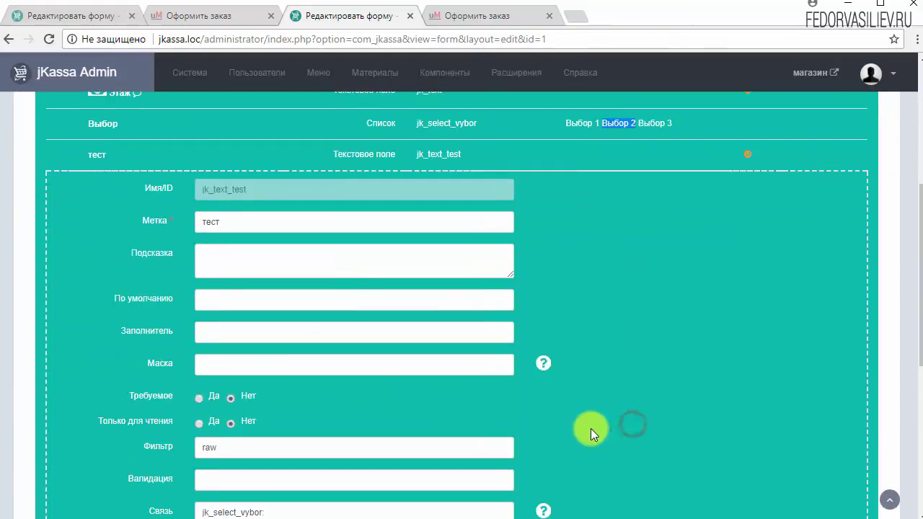
pyautogui.click(294, 371)
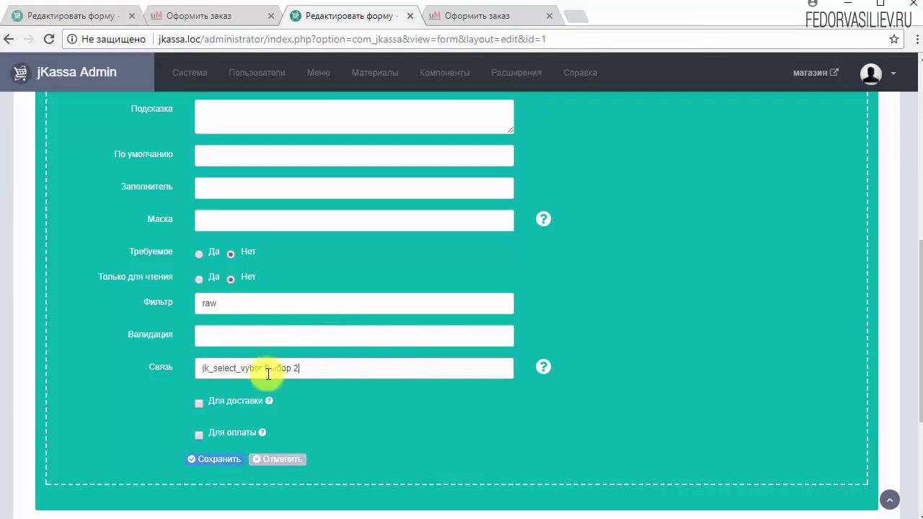
# - Save the edited тест field and the whole order form
pyautogui.click(218, 459)
pyautogui.scroll(10, 196, 418)
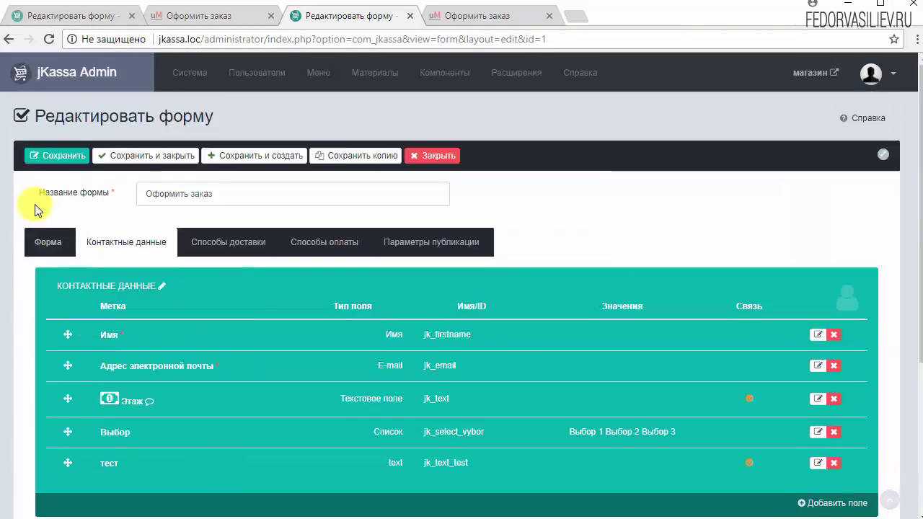
pyautogui.click(49, 157)
# - Reload the checkout page and choose Выбор 2 in the Выбор list to test the link with the тест field
pyautogui.click(447, 16)
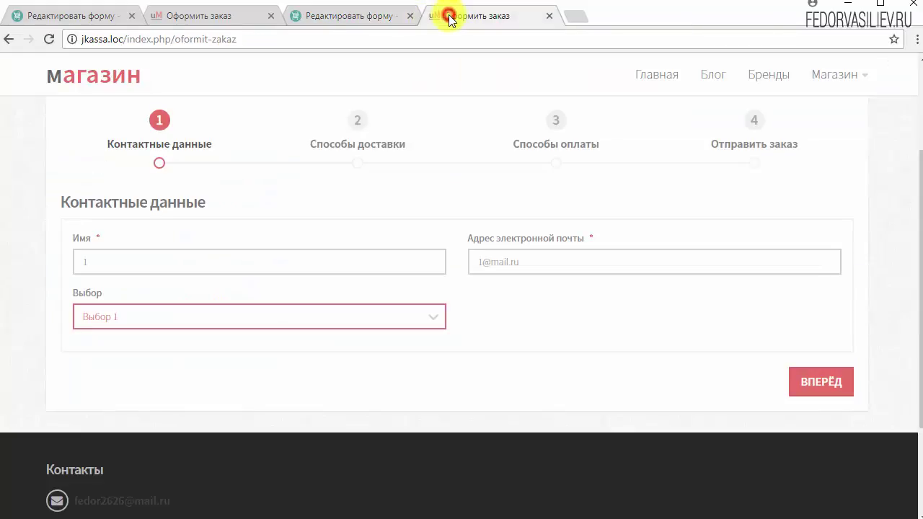
pyautogui.click(57, 39)
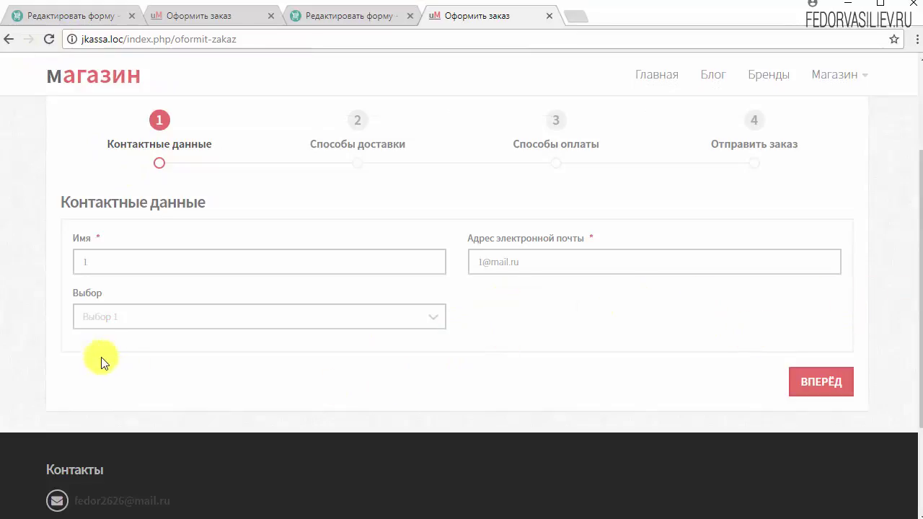
pyautogui.click(126, 319)
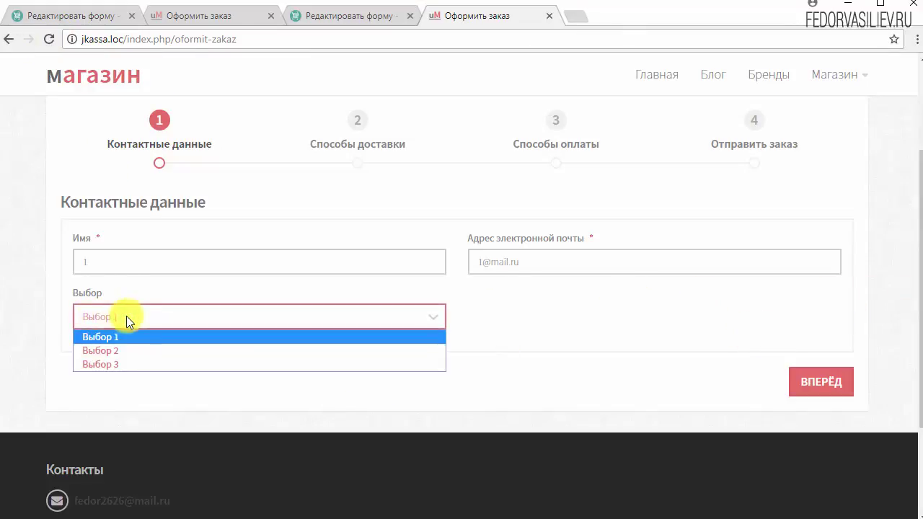
pyautogui.click(118, 353)
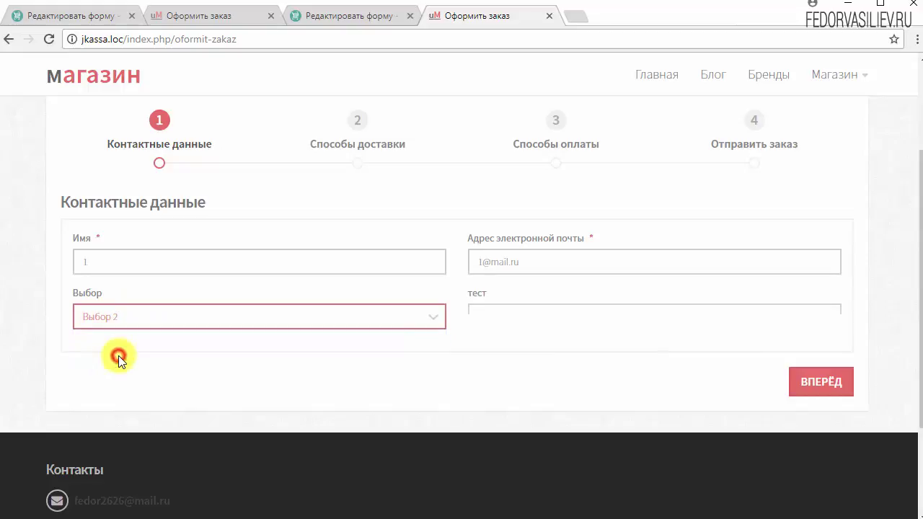
# - Test the тест field's link on the checkout page by switching the Выбор list to Выбор 3 and back to Выбор 2
pyautogui.click(500, 317)
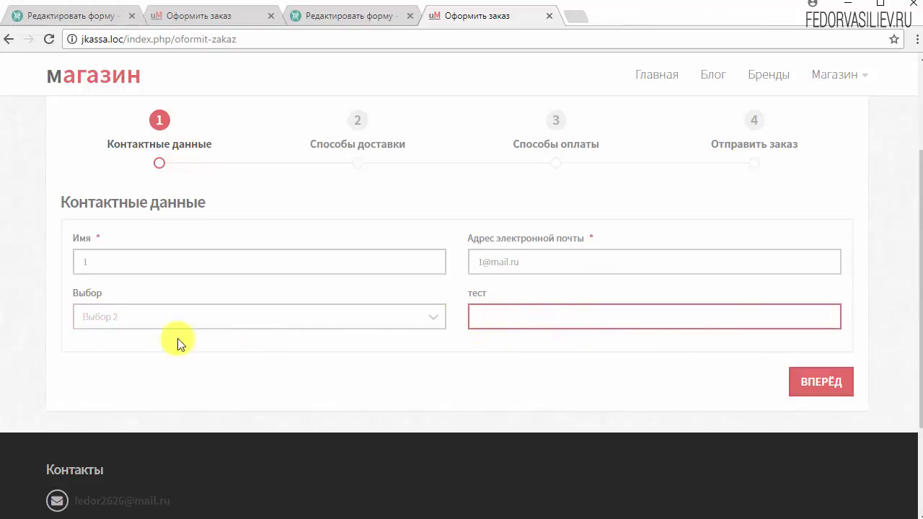
pyautogui.click(148, 317)
pyautogui.click(111, 363)
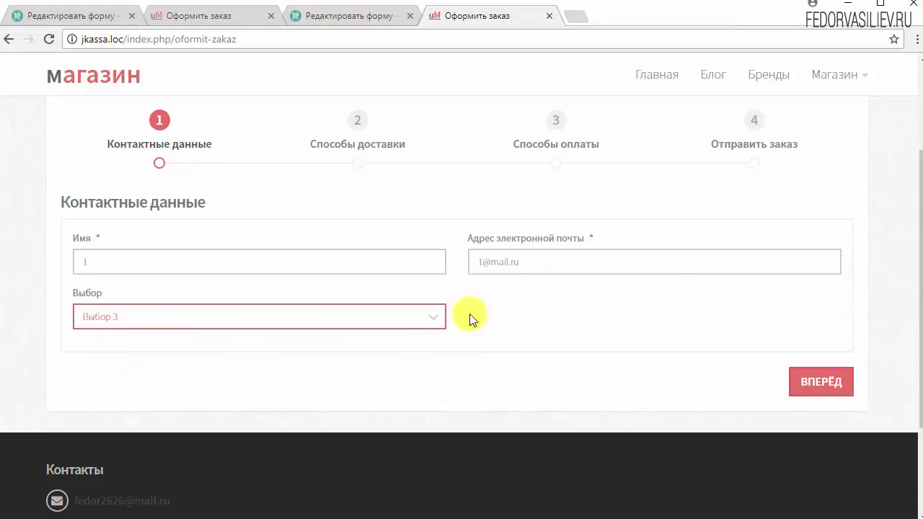
pyautogui.click(348, 315)
pyautogui.click(300, 350)
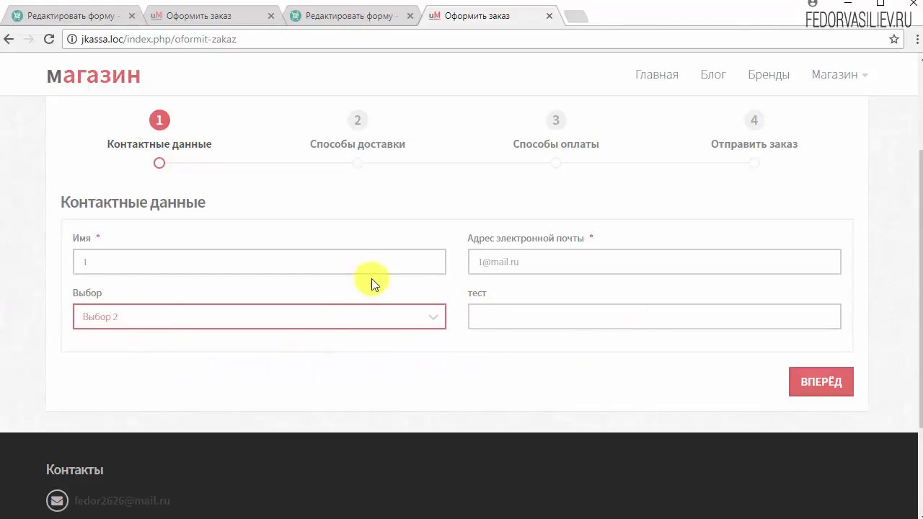
pyautogui.click(264, 310)
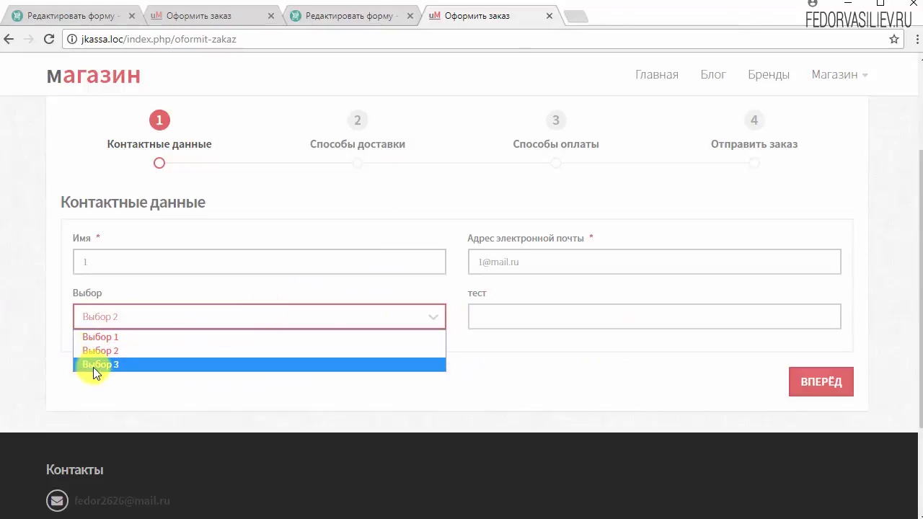
pyautogui.click(503, 316)
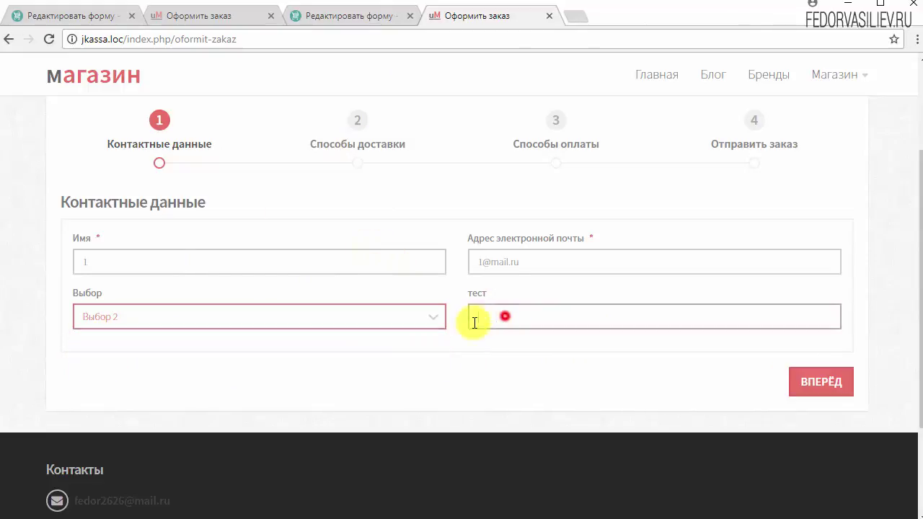
# - Open the тест field for editing in the order form, show the Связь help, and extend its Связь to jk_select_vybor:Выбор 2,Выбор 3
pyautogui.click(350, 15)
pyautogui.click(820, 391)
pyautogui.scroll(-4, 582, 387)
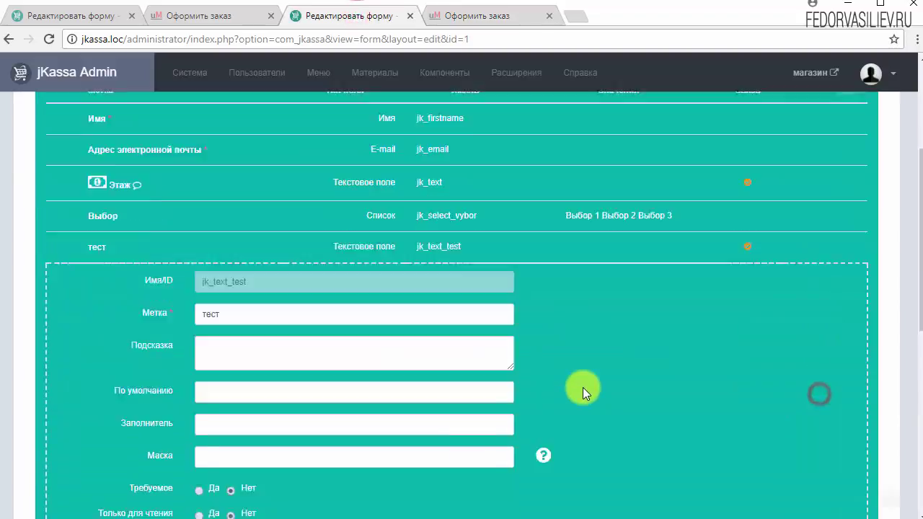
pyautogui.scroll(-1, 526, 426)
pyautogui.click(543, 387)
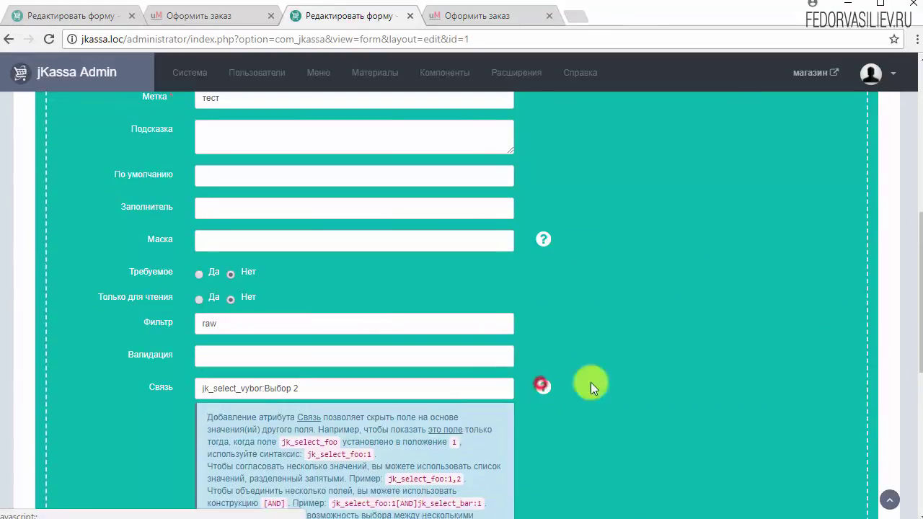
pyautogui.scroll(-1, 620, 378)
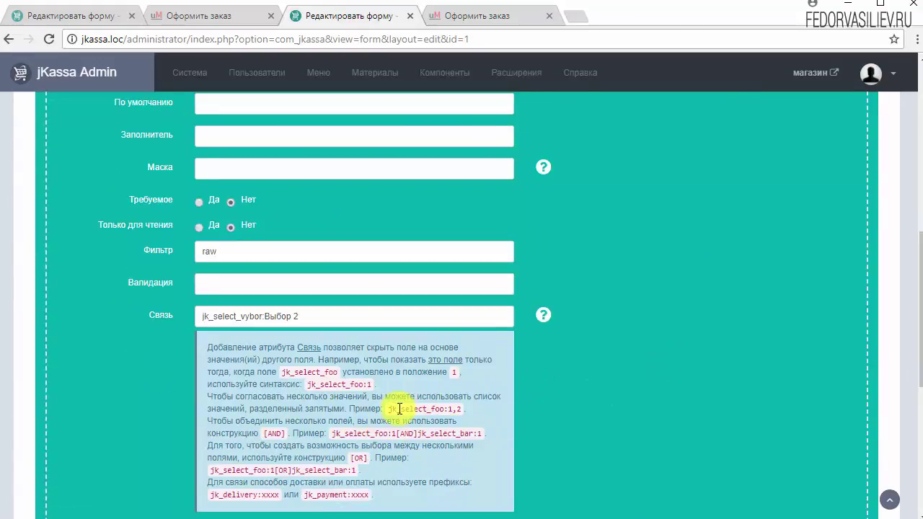
pyautogui.click(314, 319)
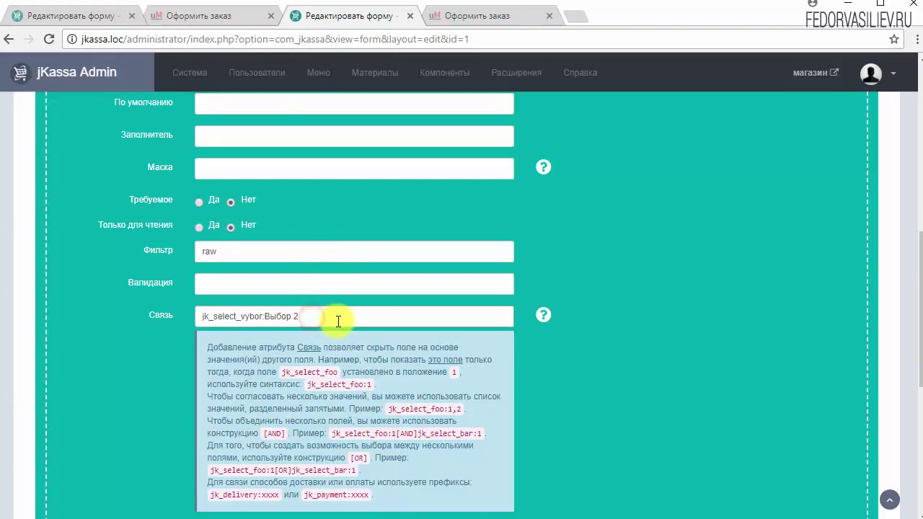
pyautogui.write(',Выбор 2')
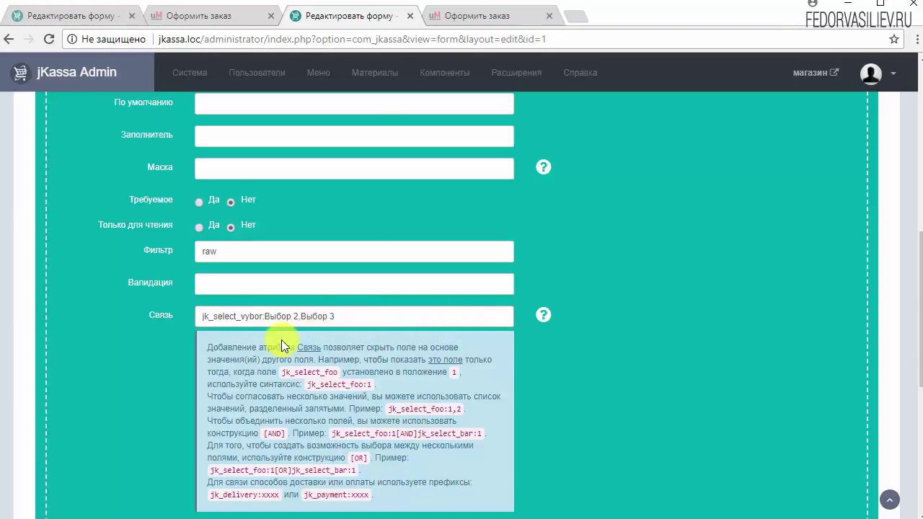
# - Save the тест field with its two-value Связь and save the order form
pyautogui.scroll(-2, 407, 473)
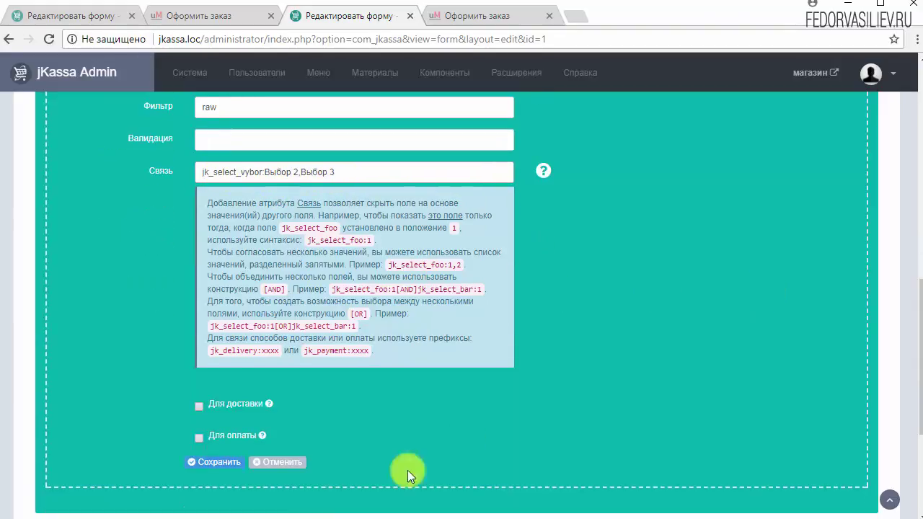
pyautogui.click(216, 462)
pyautogui.scroll(3, 35, 270)
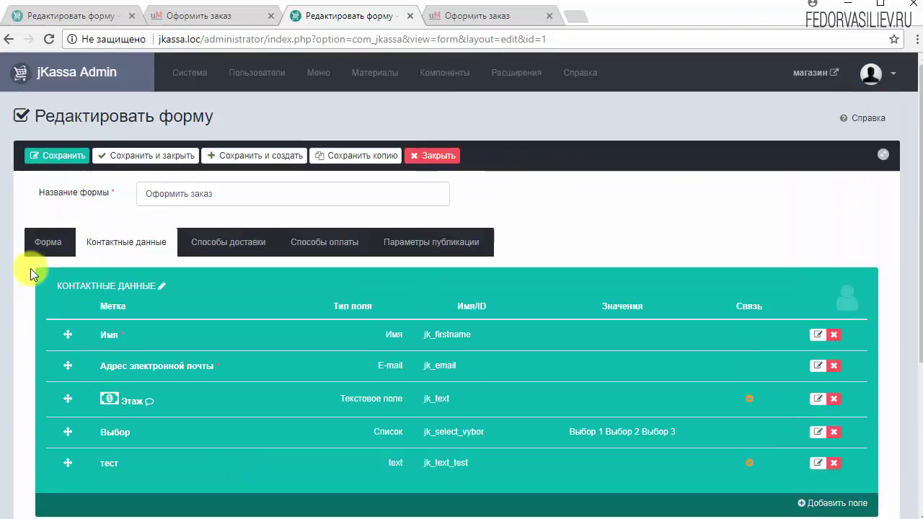
pyautogui.click(52, 156)
# - Reload the checkout page and choose Выбор 2 and Выбор 3 in the Выбор list to test the two-value link
pyautogui.click(514, 24)
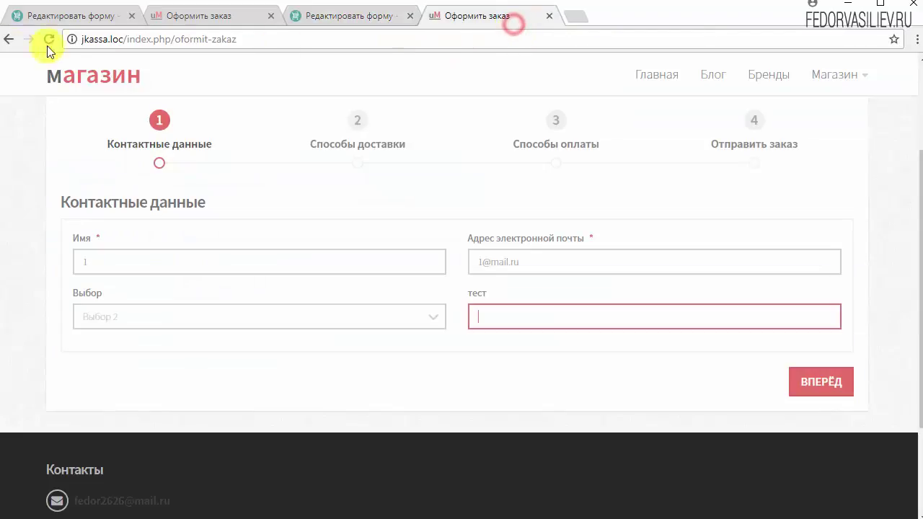
pyautogui.click(48, 39)
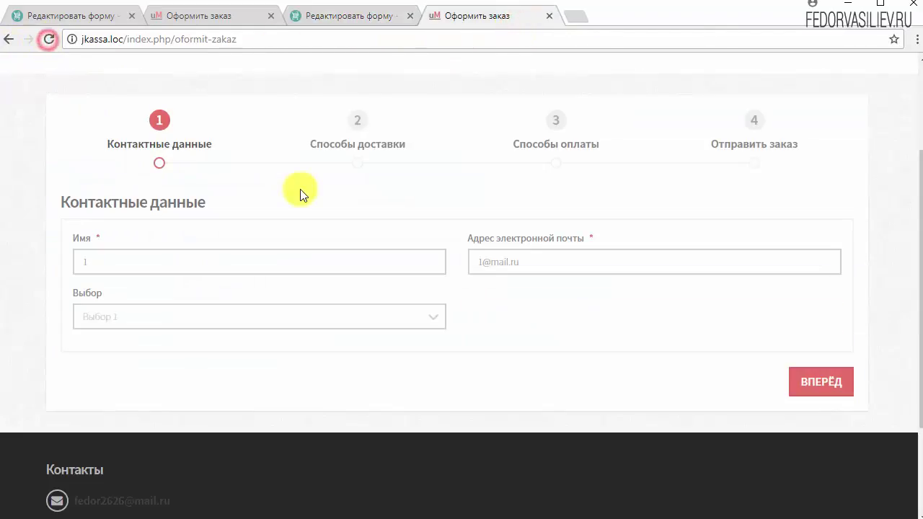
pyautogui.click(154, 317)
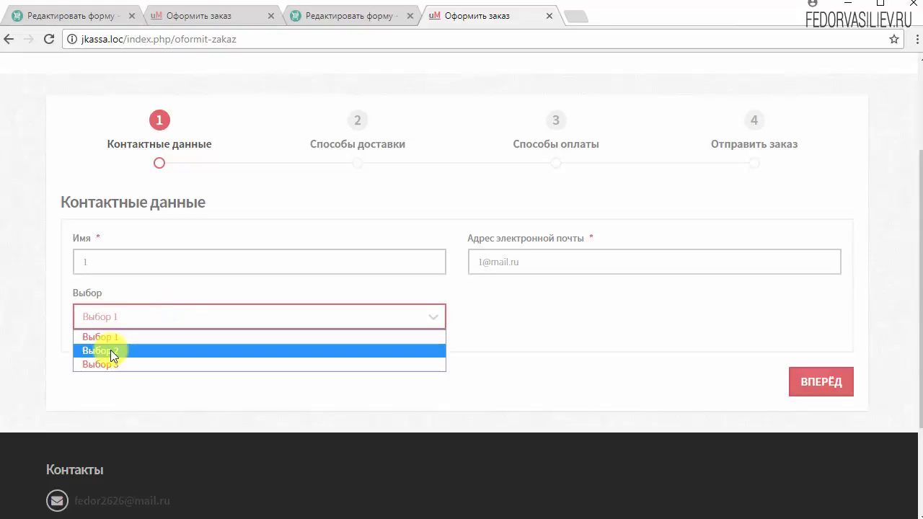
pyautogui.click(109, 351)
pyautogui.click(133, 317)
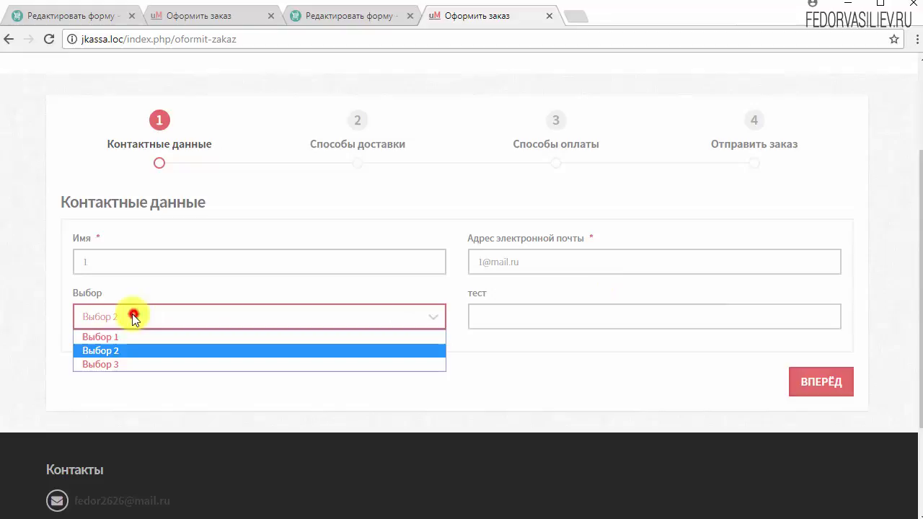
pyautogui.click(108, 363)
pyautogui.click(484, 315)
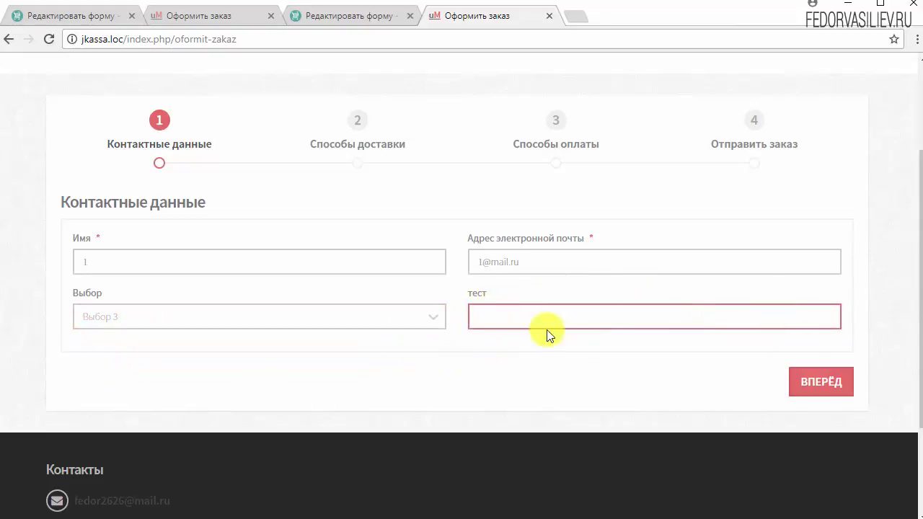
pyautogui.hotkey('shift', 'Tab')
pyautogui.press('Up')
pyautogui.press('Up')
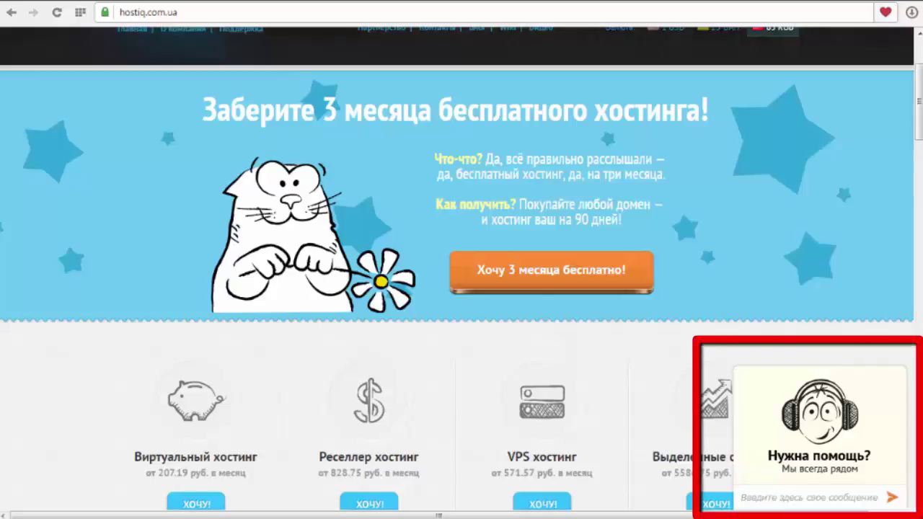
# - Open the support chat on the hostiq.com.ua page and minimize it again
pyautogui.click(813, 457)
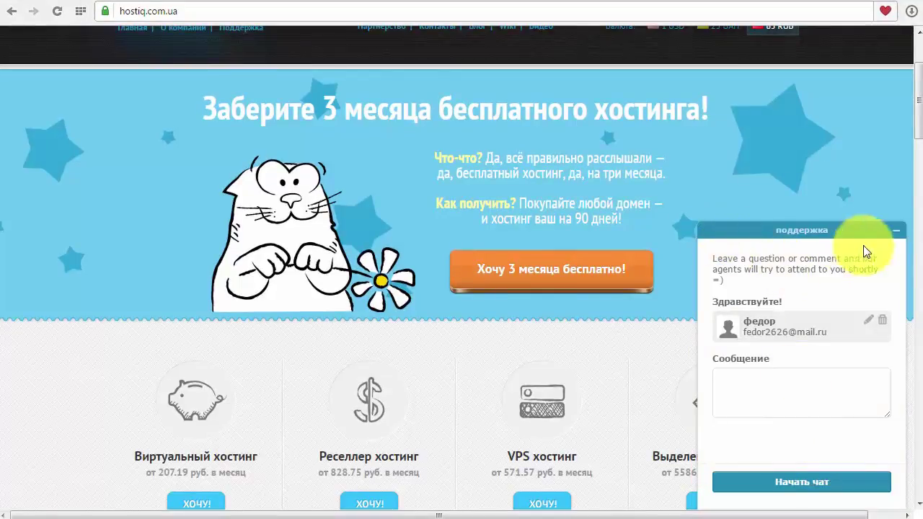
pyautogui.click(893, 232)
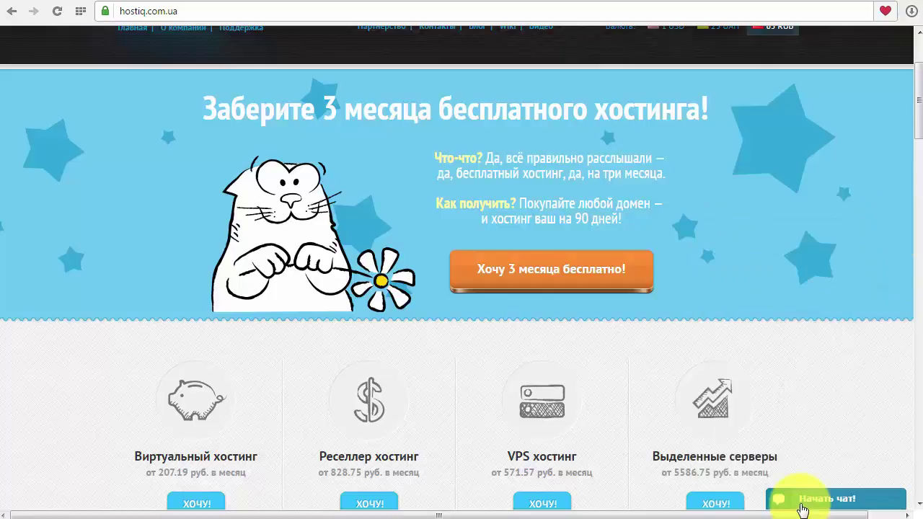